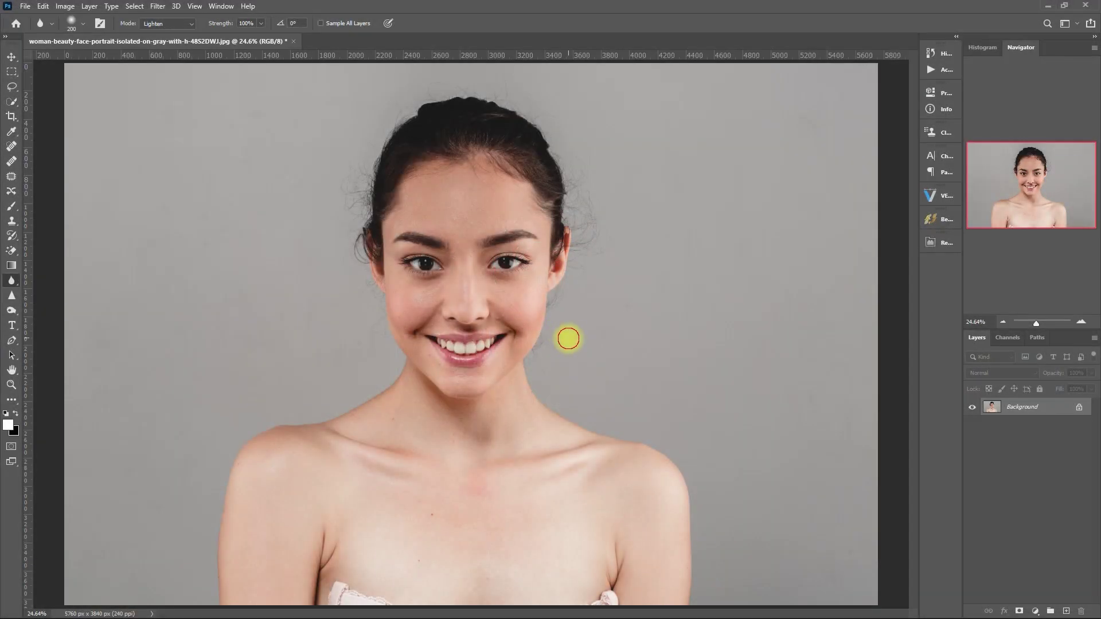
Activate the Move tool and open the Retouch Pro panel
scroll(549, 315, "up", 5)
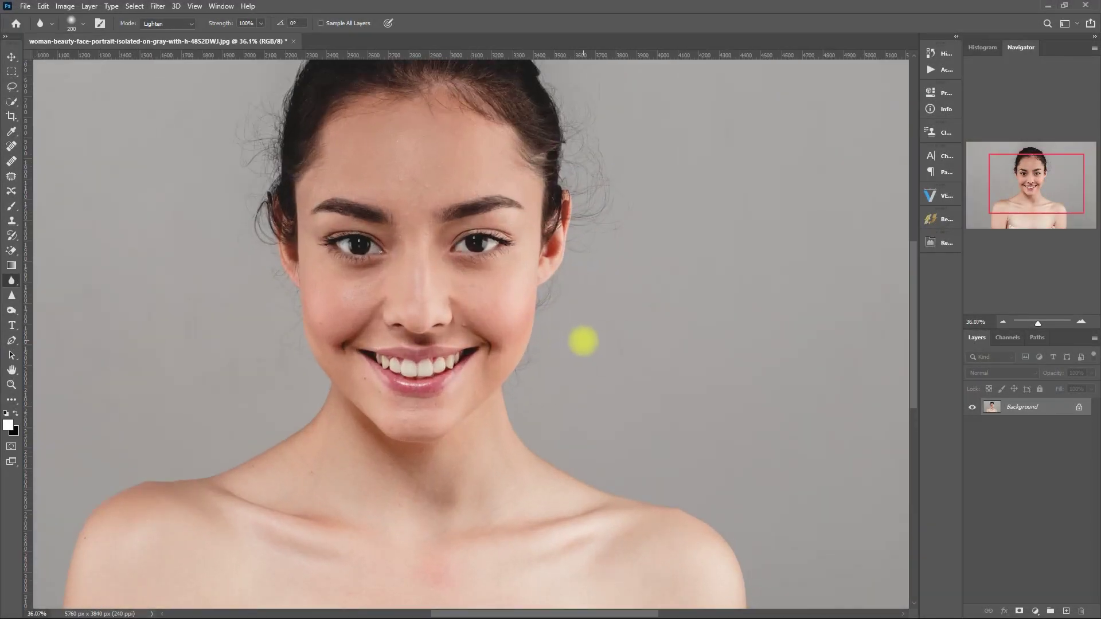
left_click_drag(595, 349, 686, 430)
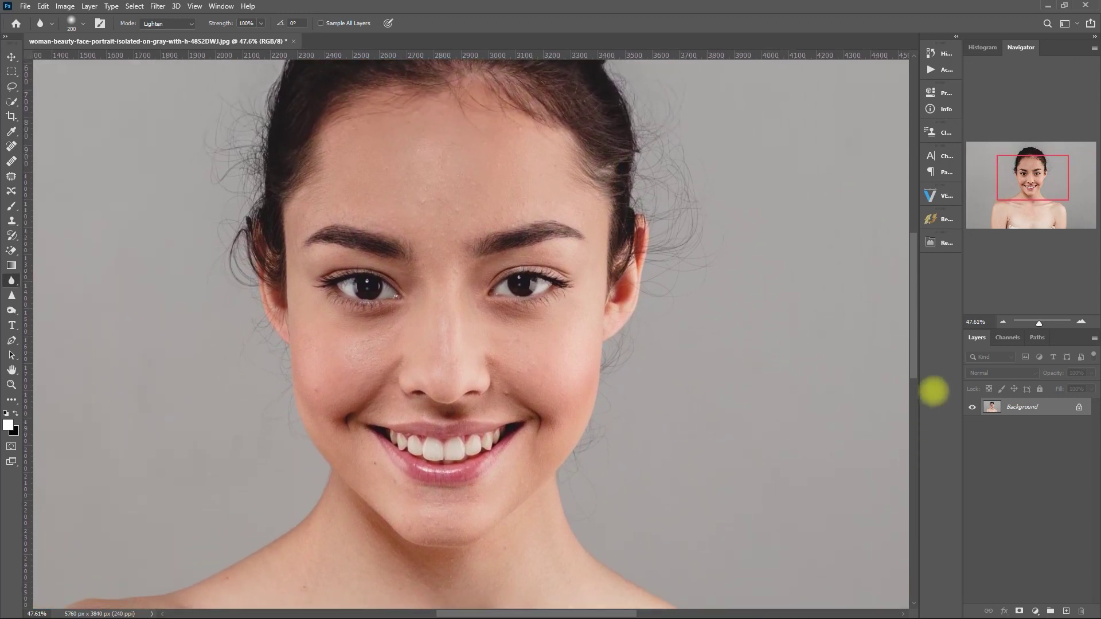
key("v")
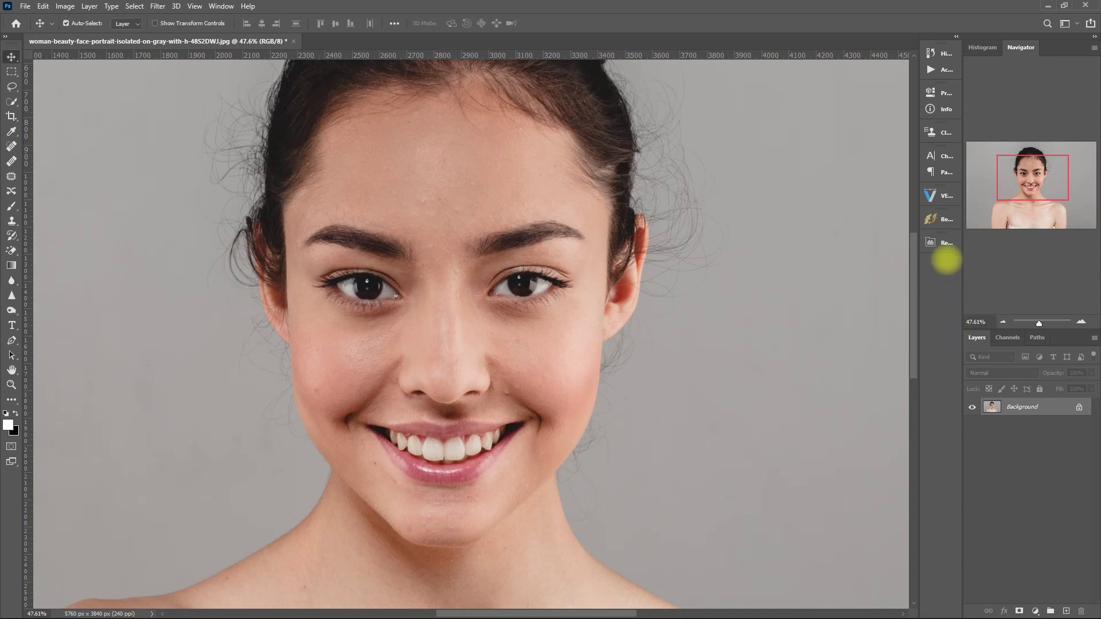
left_click(942, 243)
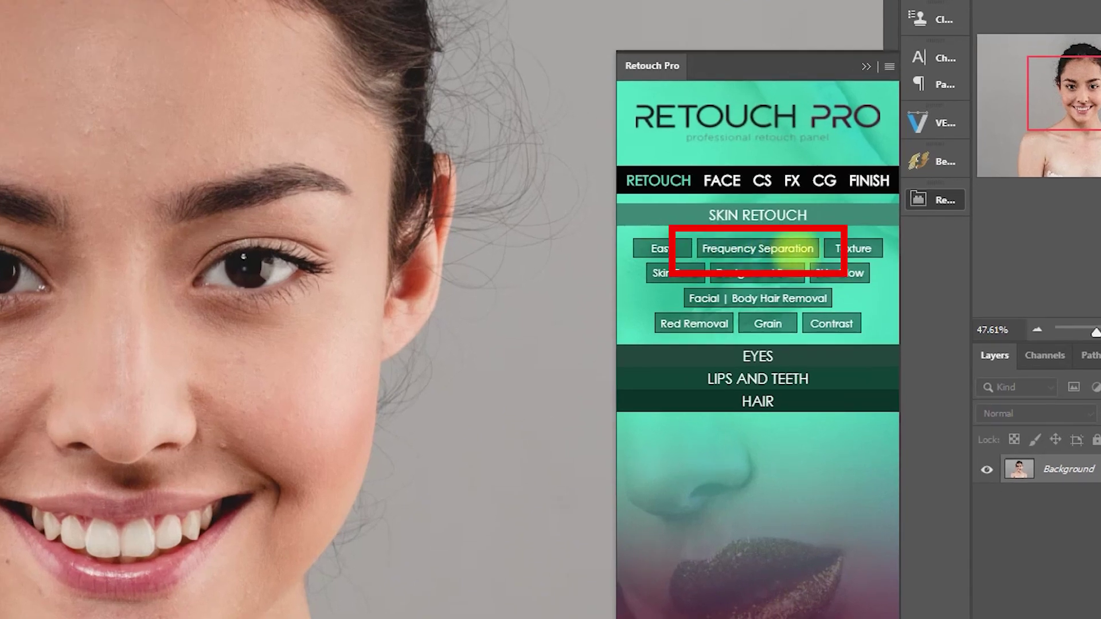
left_click(789, 252)
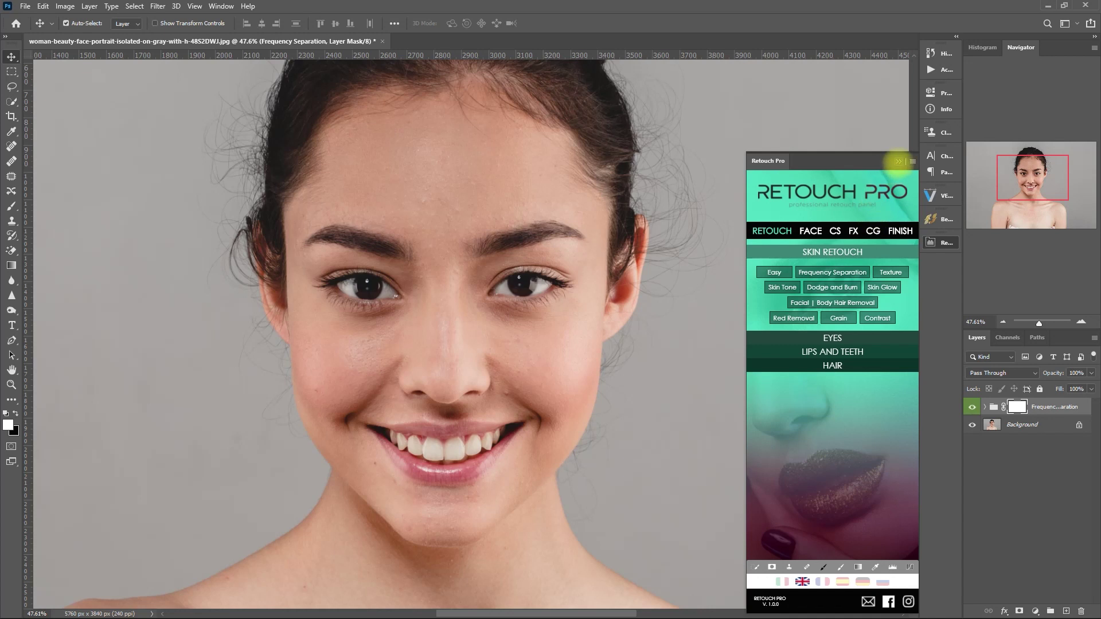
left_click(898, 161)
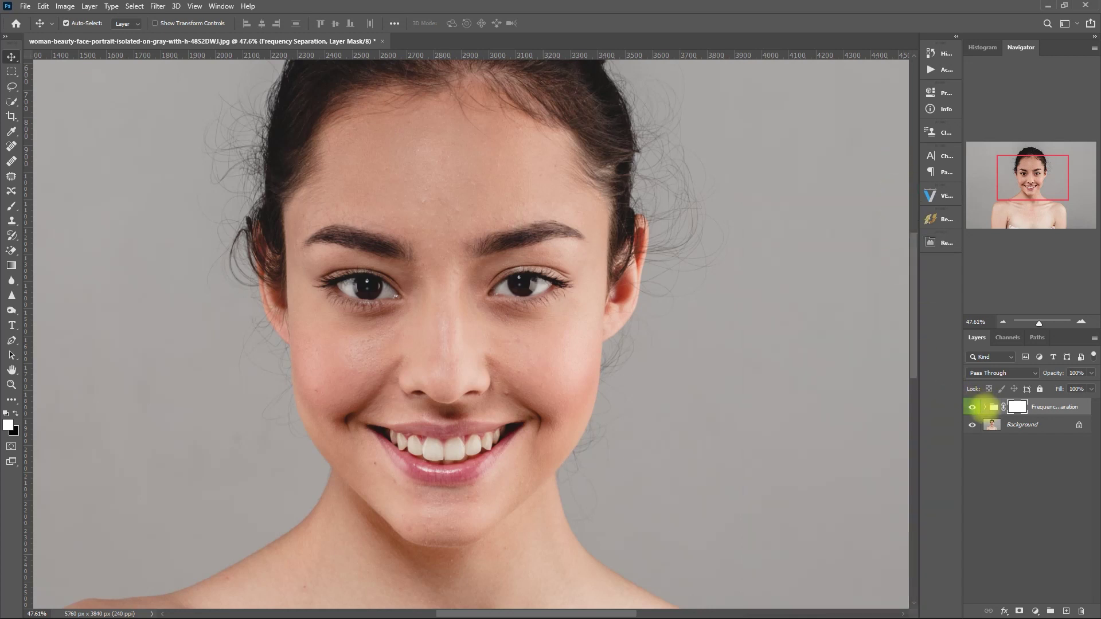
left_click(985, 407)
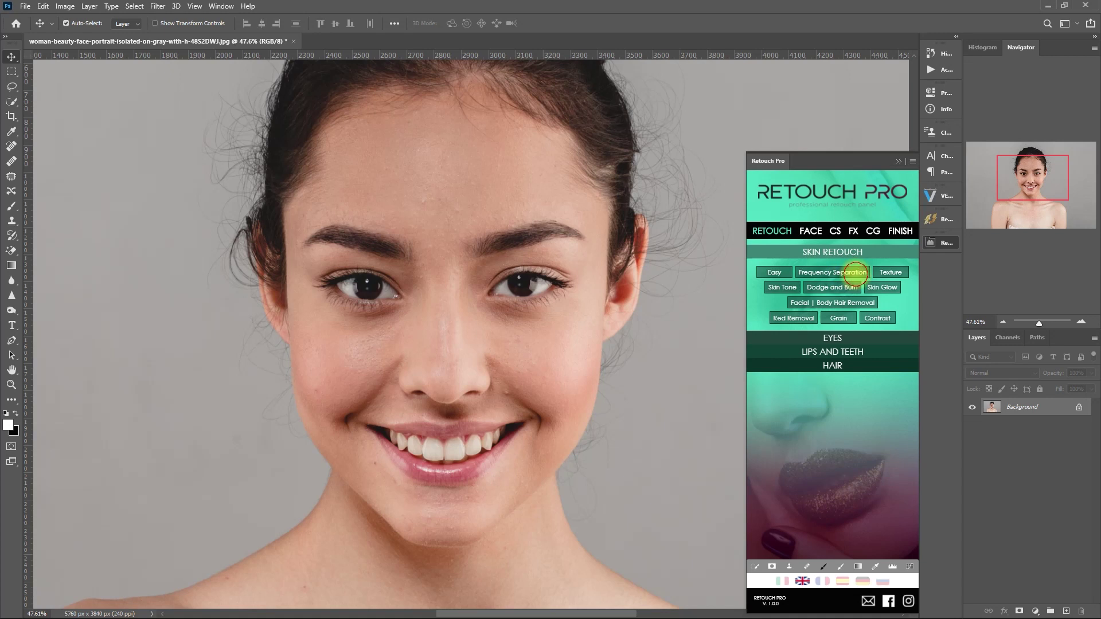
Run Retouch Pro's Frequency Separation on the portrait and expand the resulting layer group
left_click(855, 273)
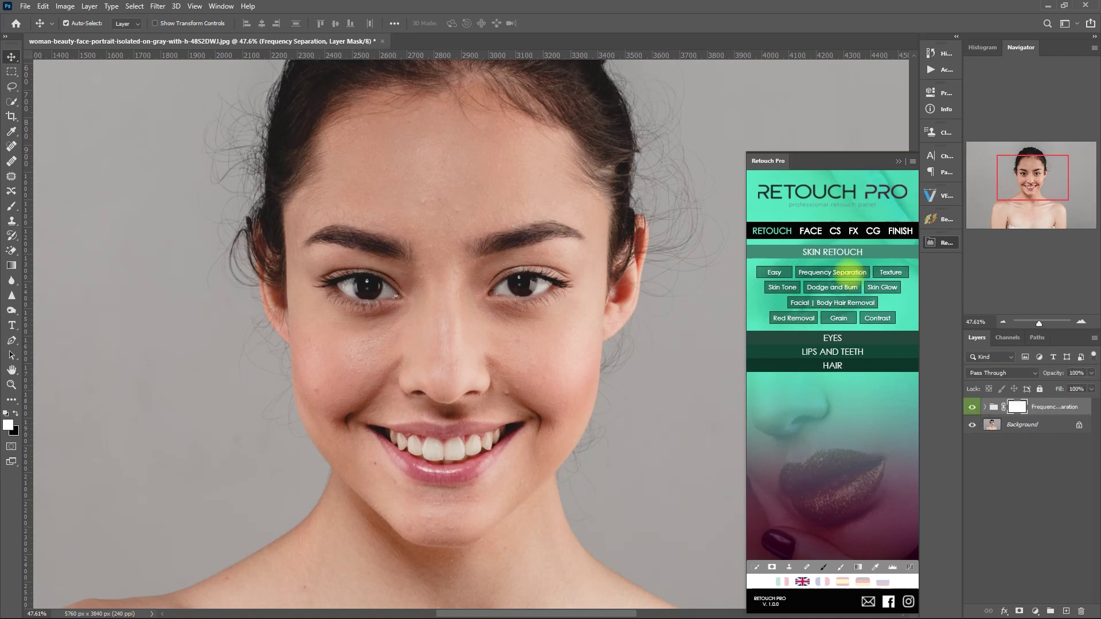
left_click(898, 161)
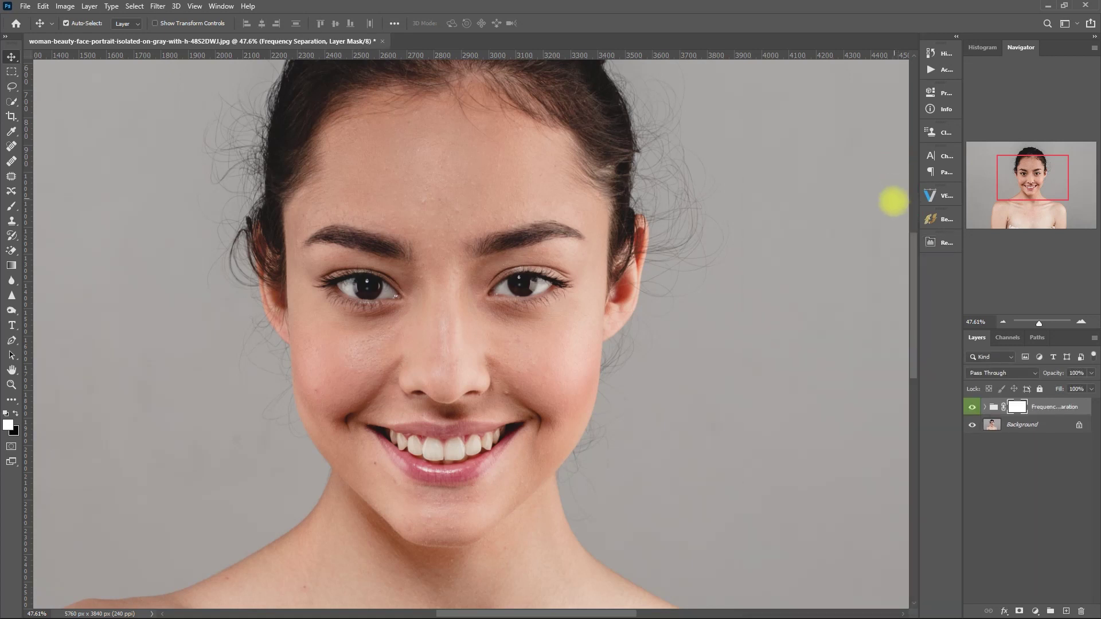
left_click(985, 407)
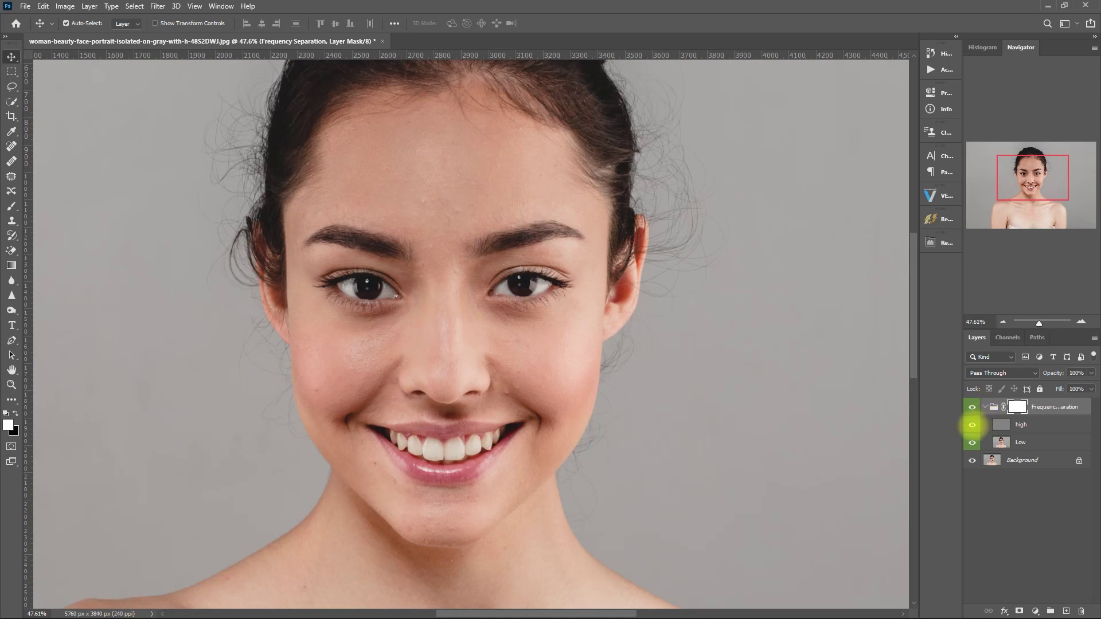
Hide the high layer and soften the cheek and forehead skin on the Low layer using the Blur tool in Normal mode
left_click(974, 425)
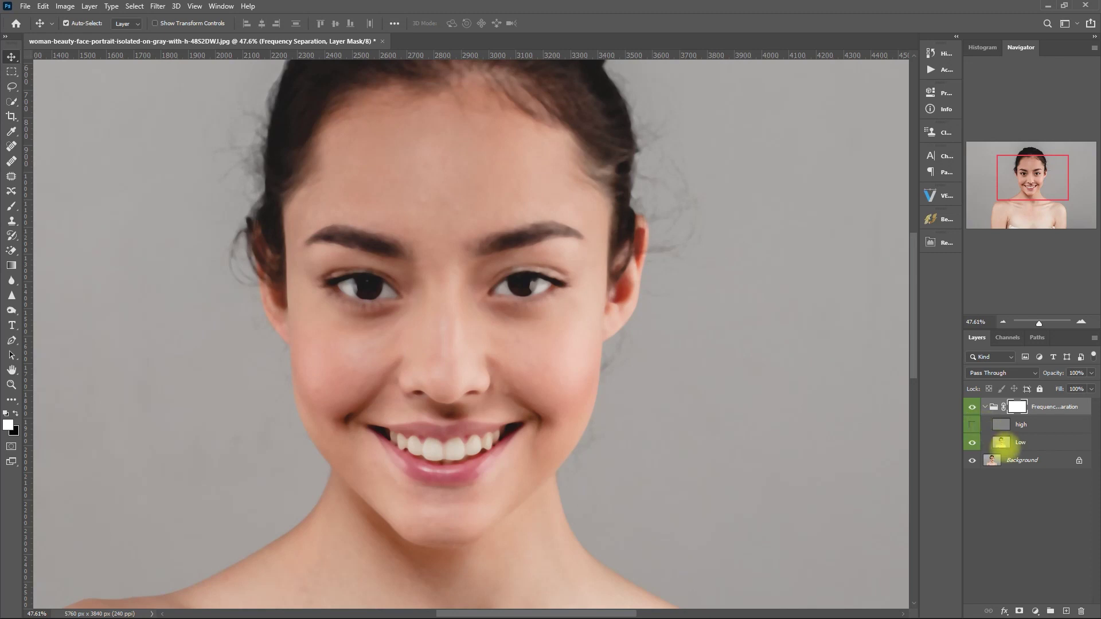
left_click(1008, 442)
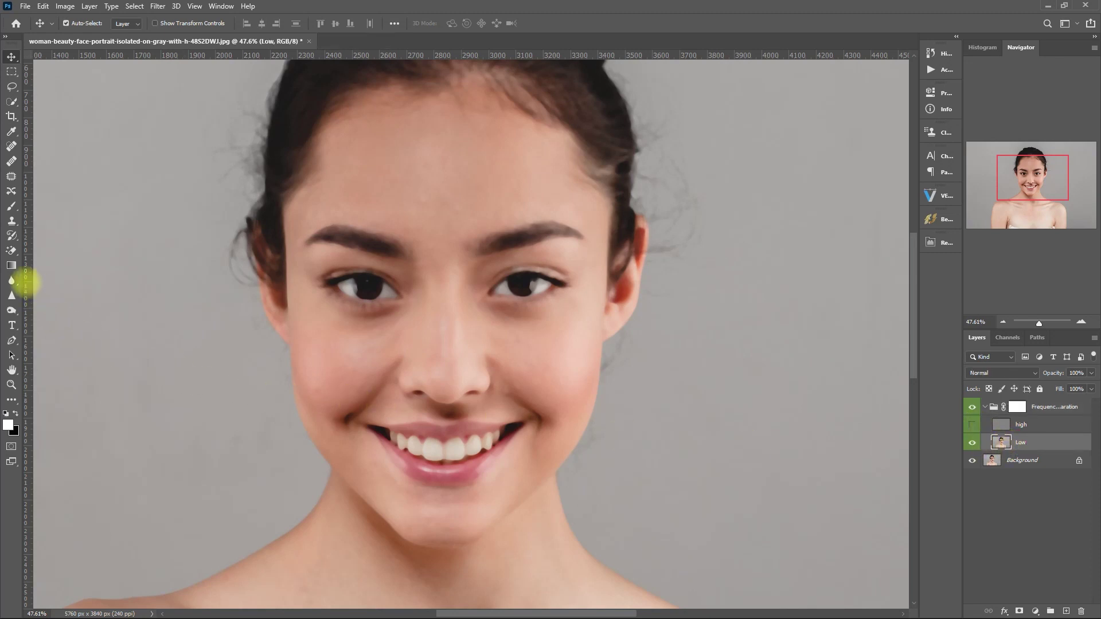
left_click(11, 281)
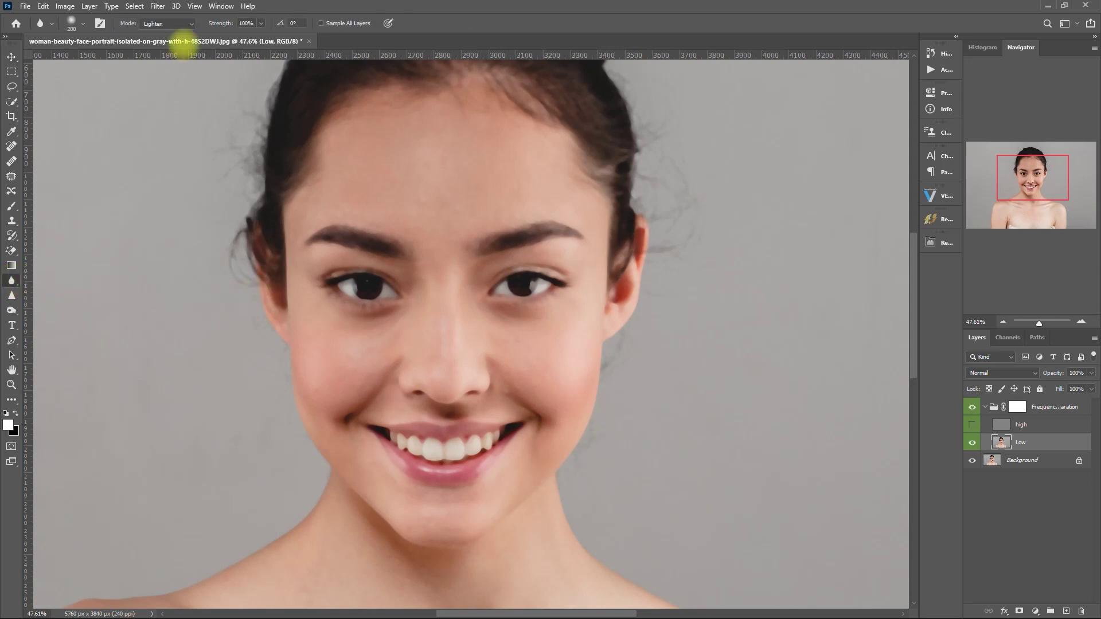
left_click(189, 22)
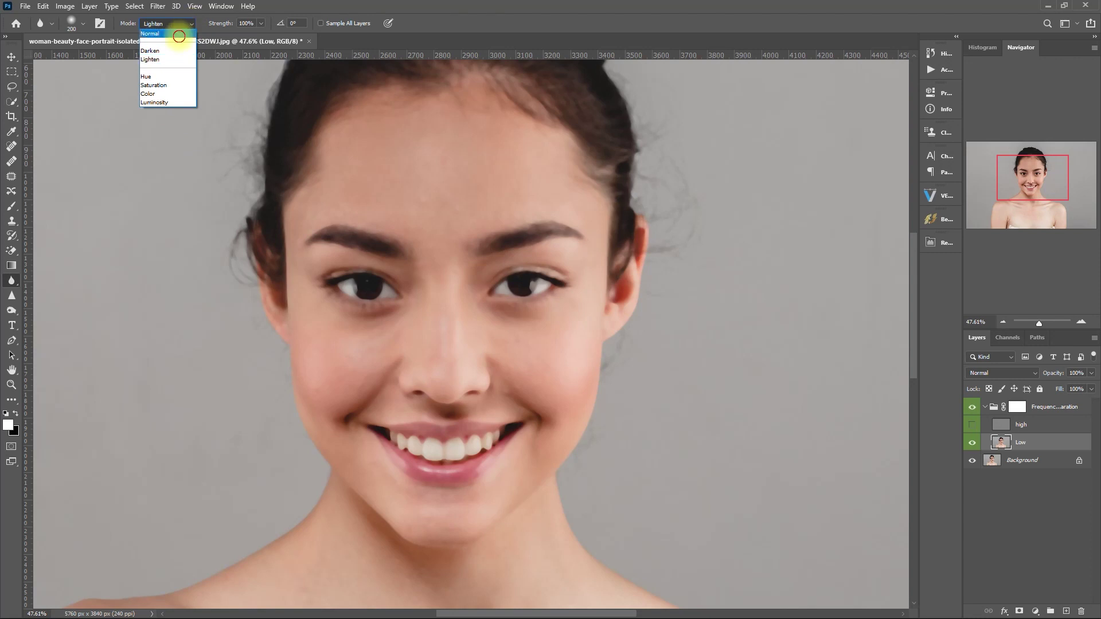
left_click(179, 34)
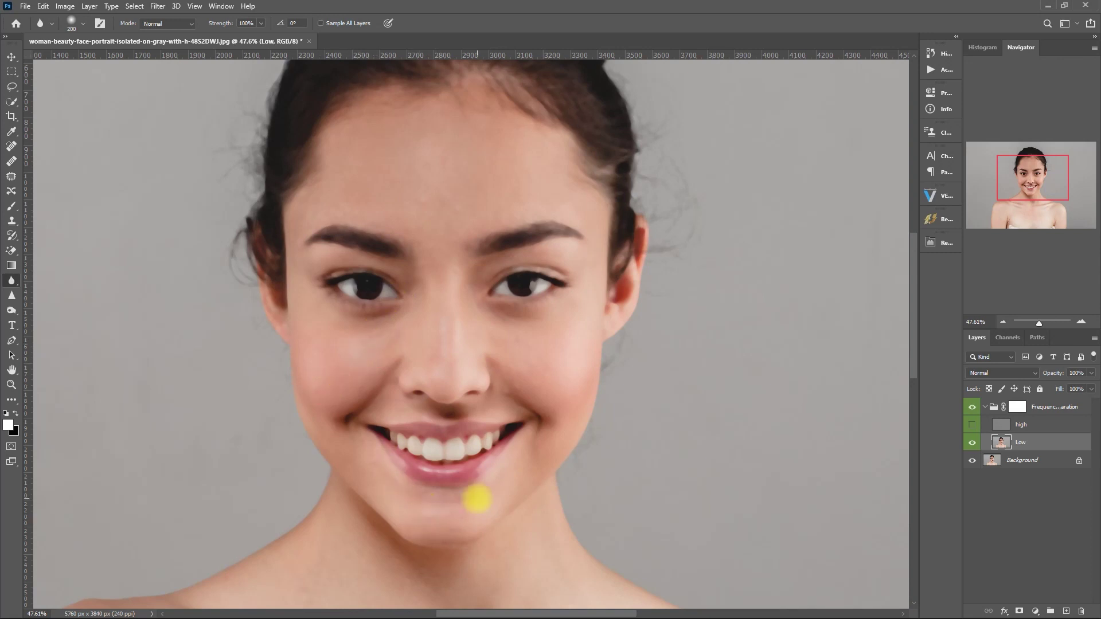
mouse_move(510, 394)
left_mouse_down()
mouse_move(548, 342)
mouse_move(568, 360)
mouse_move(588, 282)
mouse_move(582, 227)
mouse_move(452, 208)
mouse_move(399, 332)
mouse_move(325, 334)
mouse_move(327, 377)
mouse_move(471, 331)
mouse_move(530, 335)
mouse_move(519, 381)
mouse_move(523, 381)
left_mouse_up()
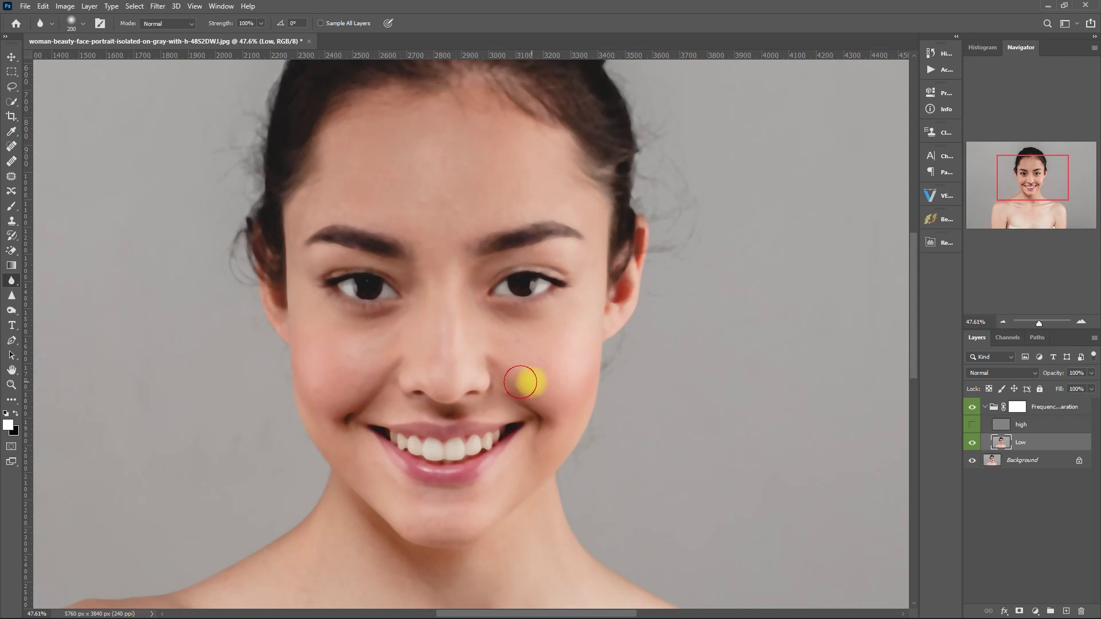
left_click_drag(438, 248, 441, 194)
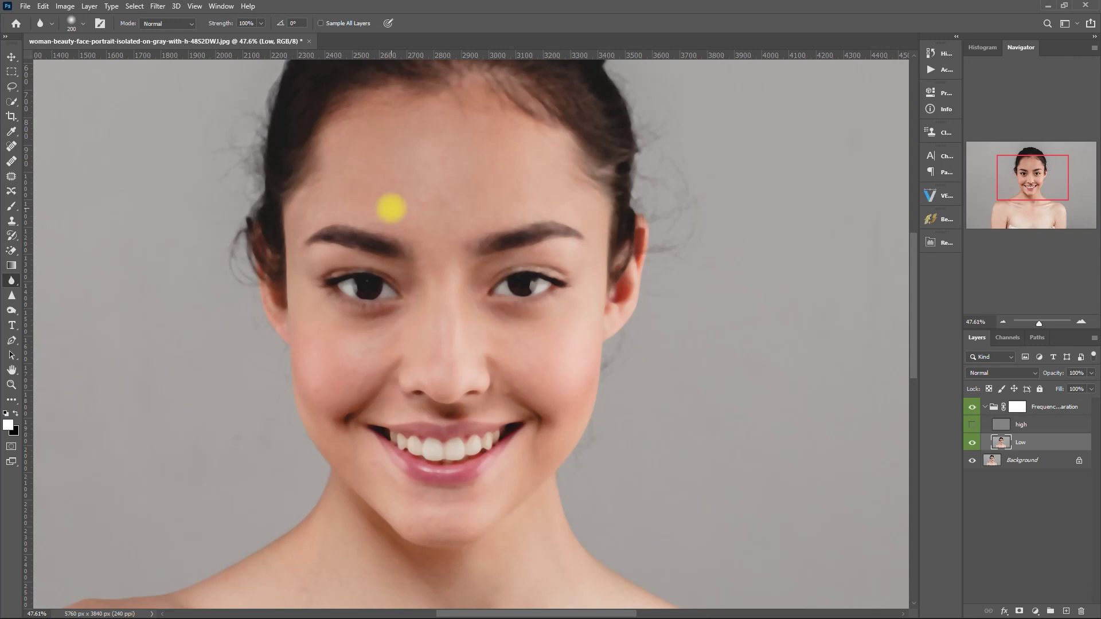
Convert the Low layer for smart filters
left_click(158, 6)
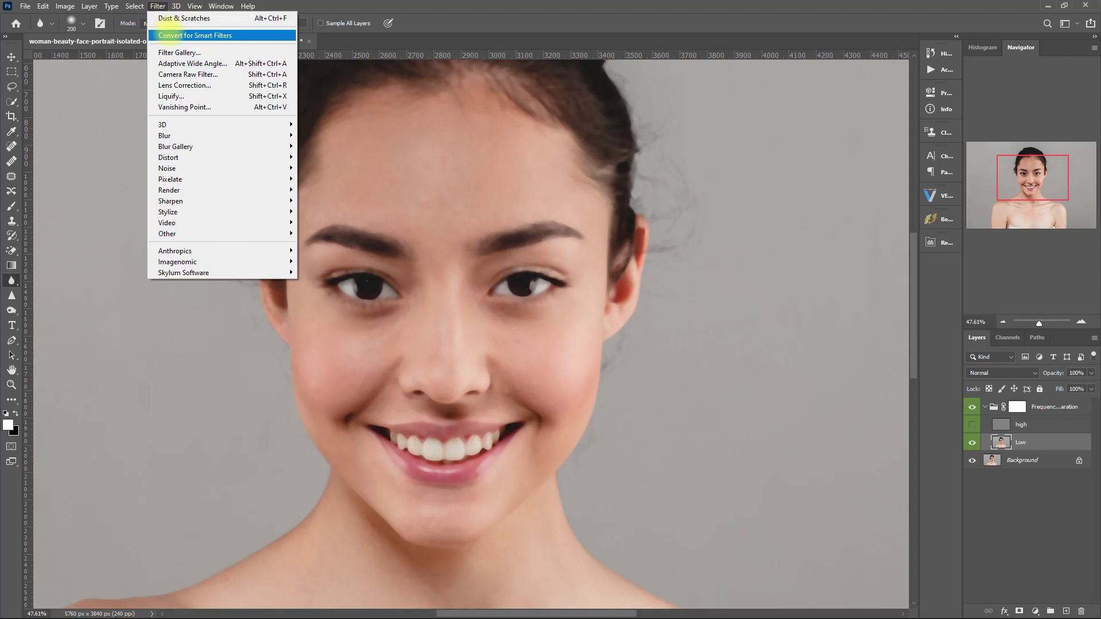
left_click(238, 36)
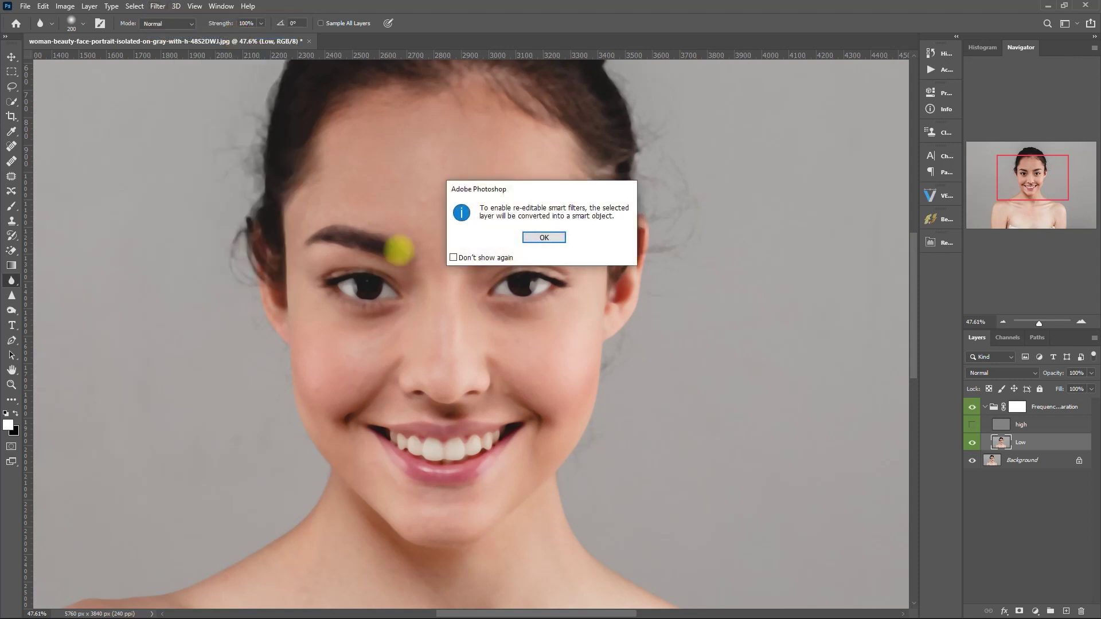
left_click(543, 238)
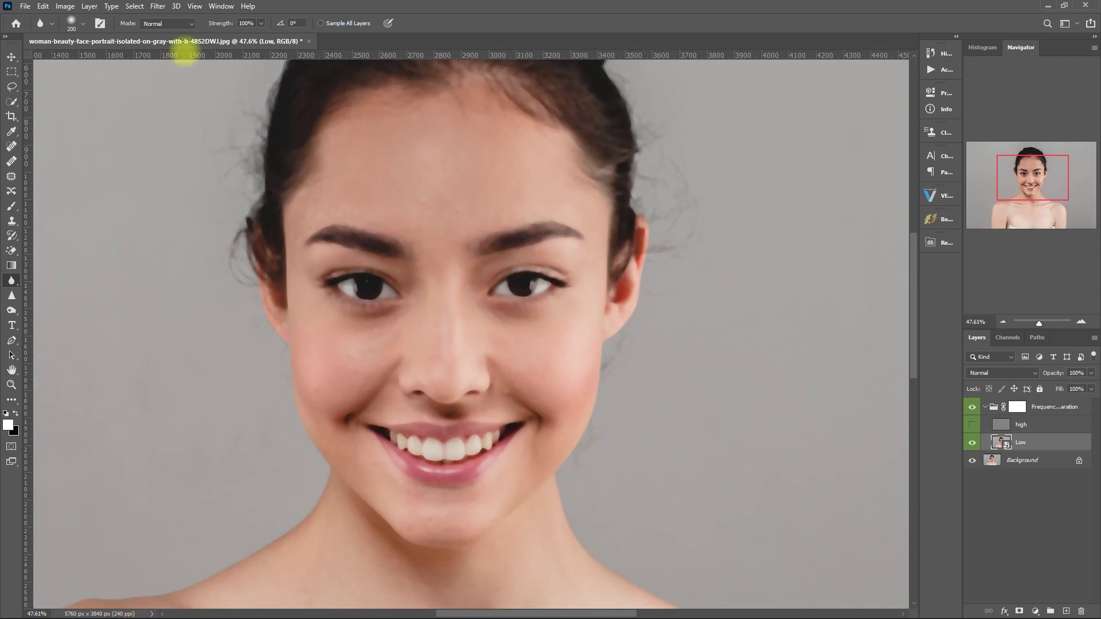
Apply a Surface Blur to the Low layer with a radius of 27 pixels and a threshold of 10 levels
left_click(157, 6)
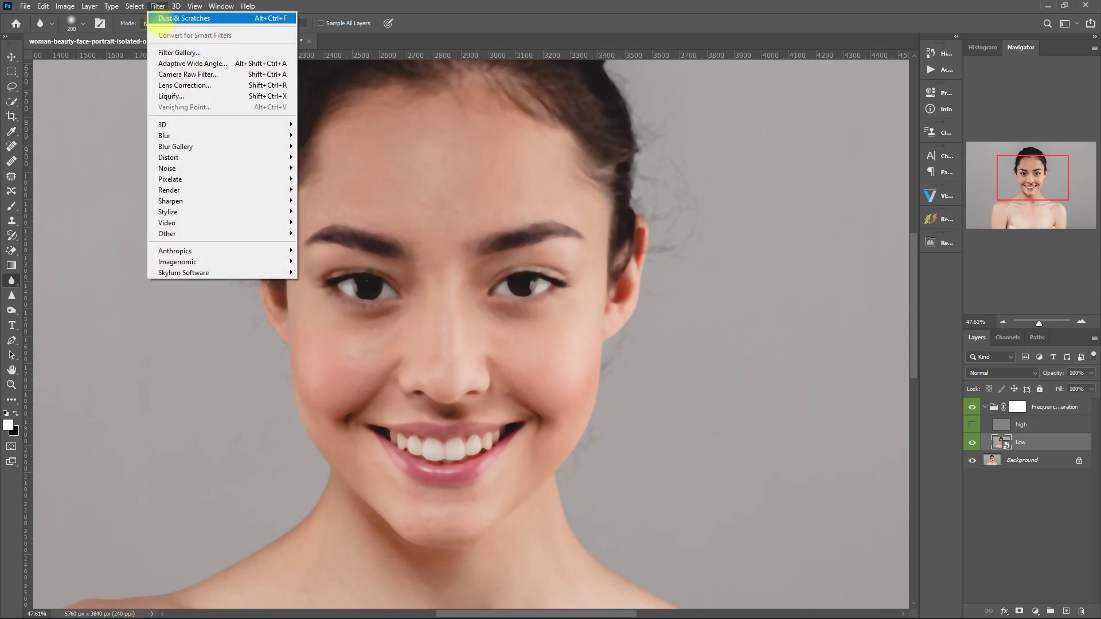
mouse_move(235, 136)
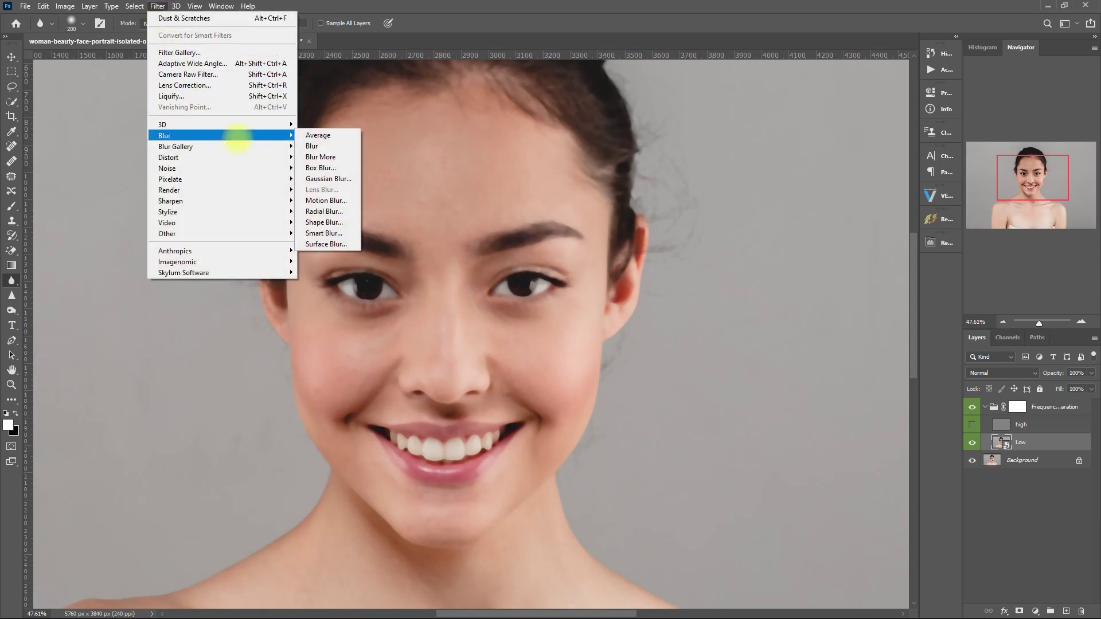
left_click(325, 245)
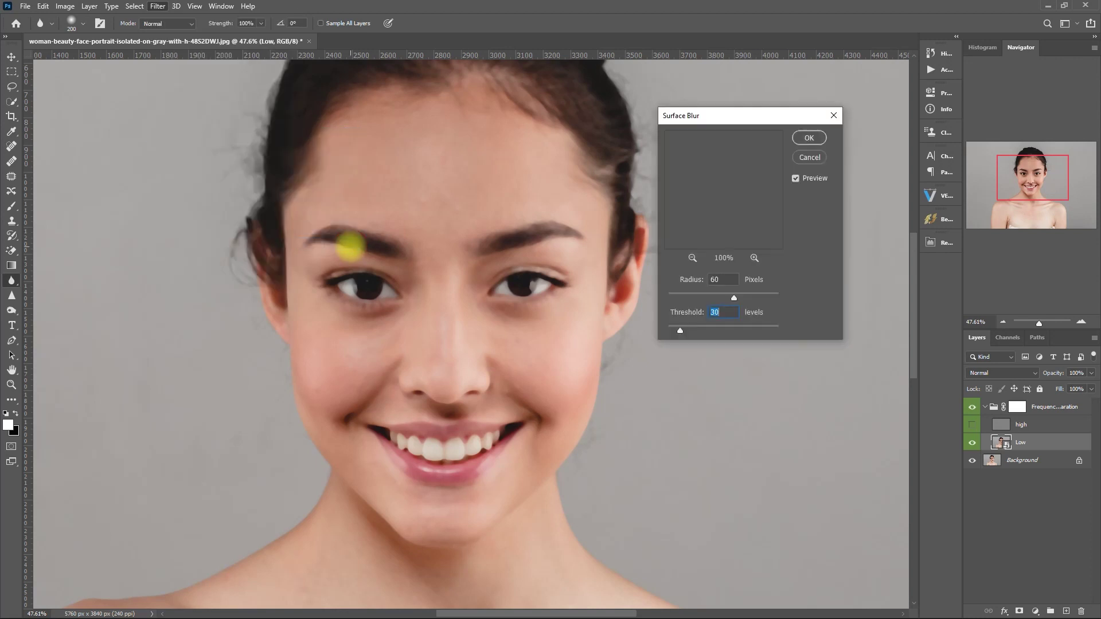
left_click_drag(735, 298, 668, 330)
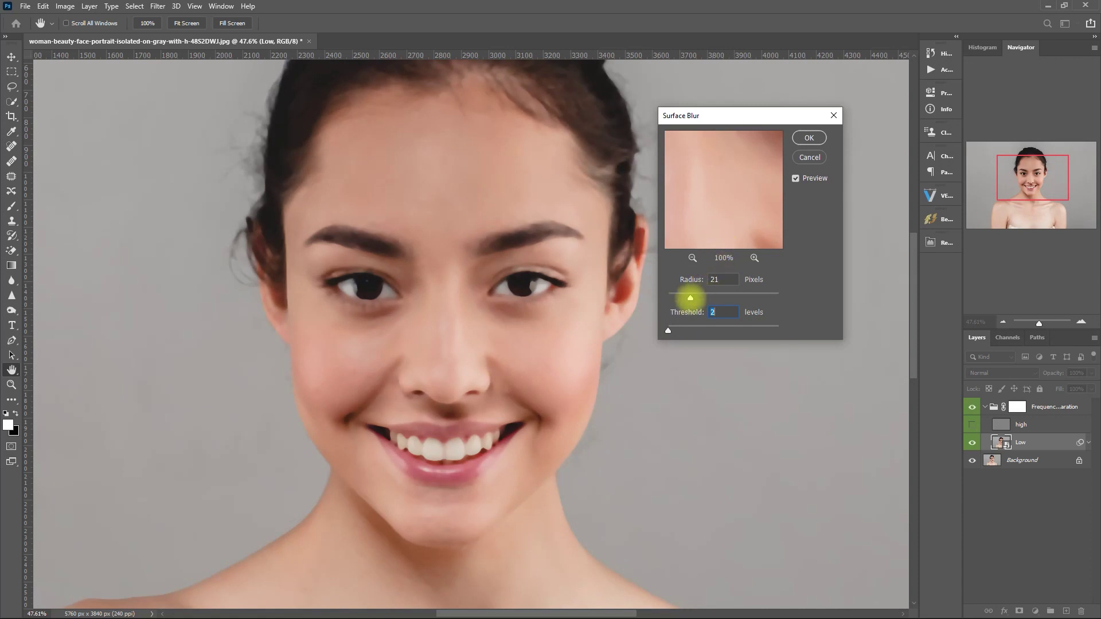
left_click(693, 257)
left_click(693, 257)
left_click(693, 257)
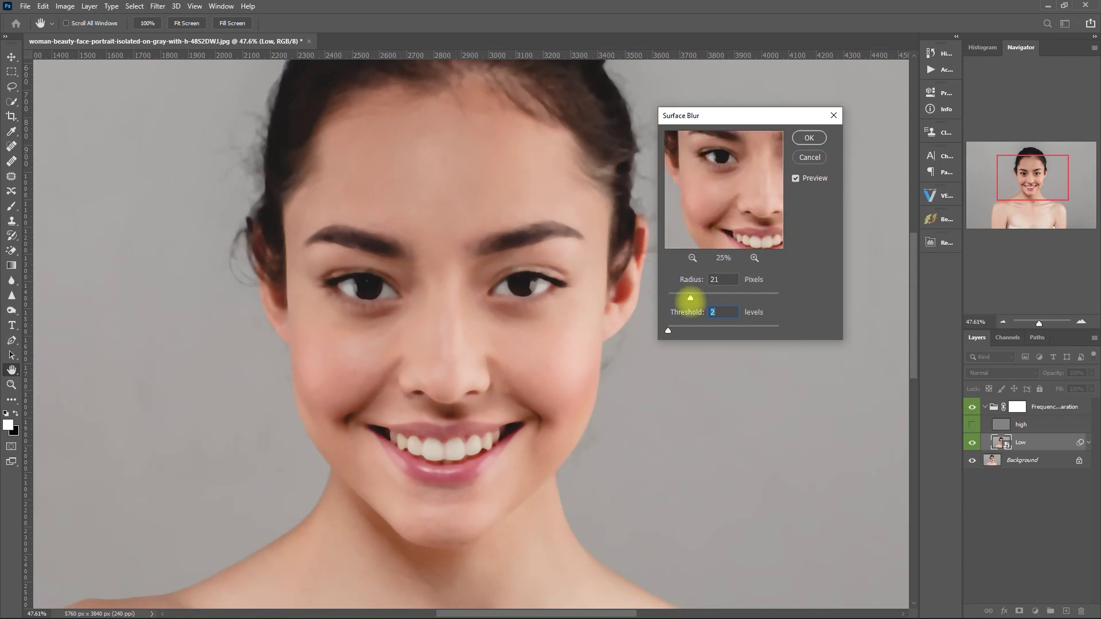
left_click_drag(693, 298, 672, 331)
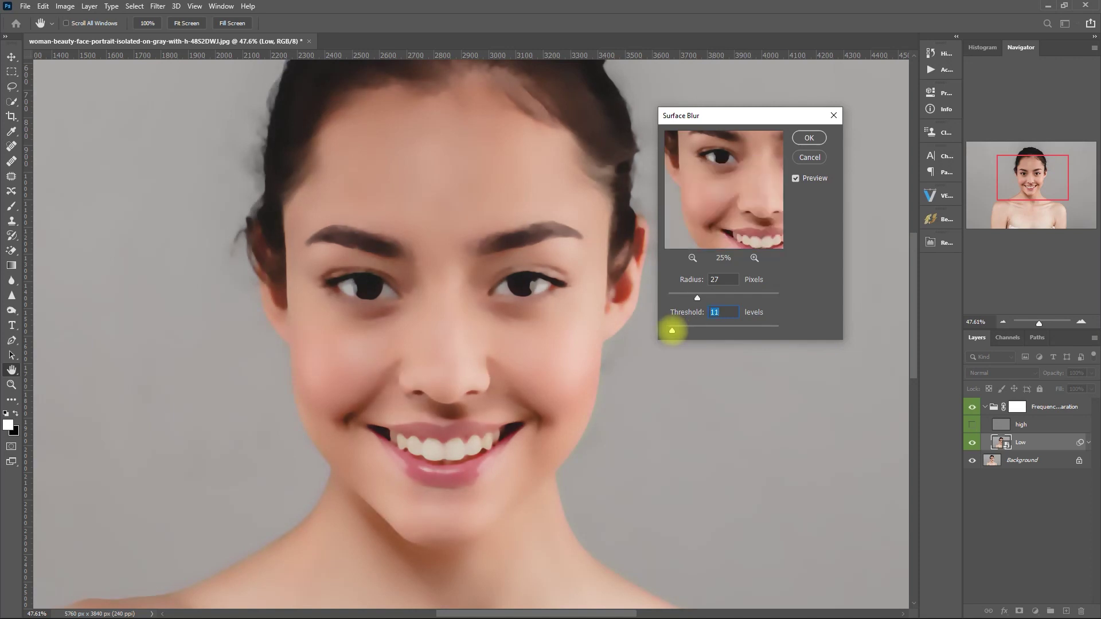
left_click(784, 306)
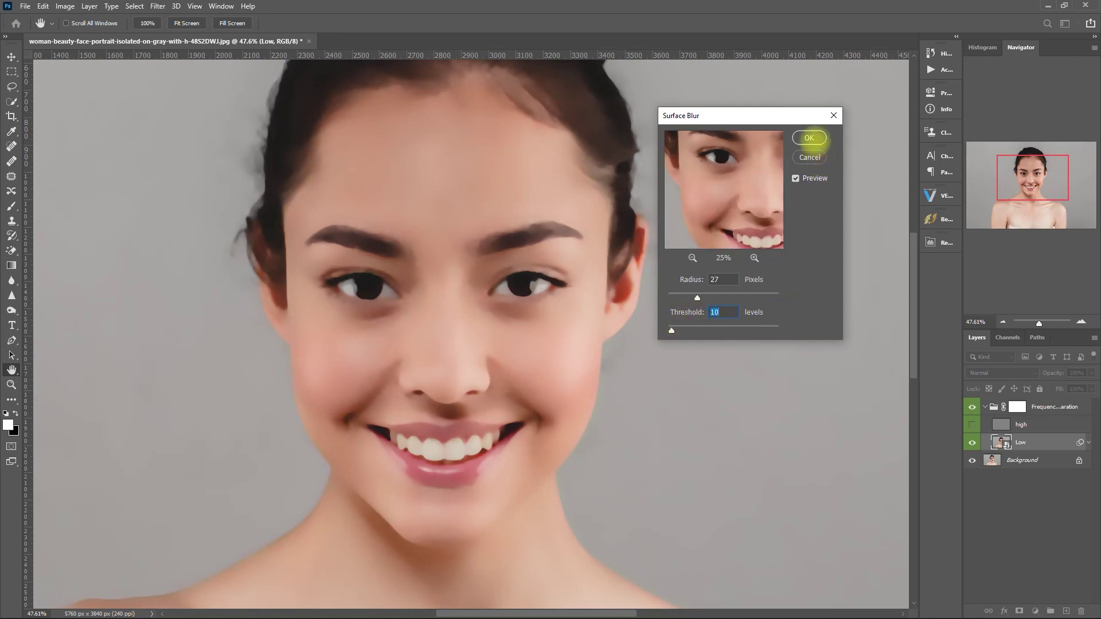
left_click(810, 139)
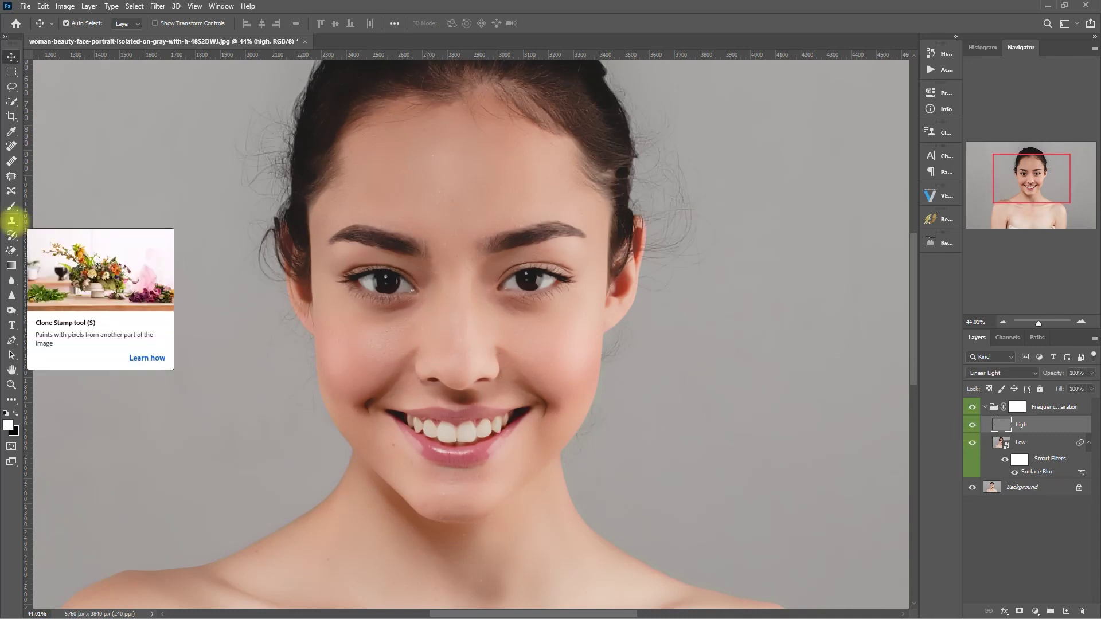
Set the Clone Stamp tool to sample Current Layer and clone out blemishes on the lower face and smile line of the high layer
left_click(11, 220)
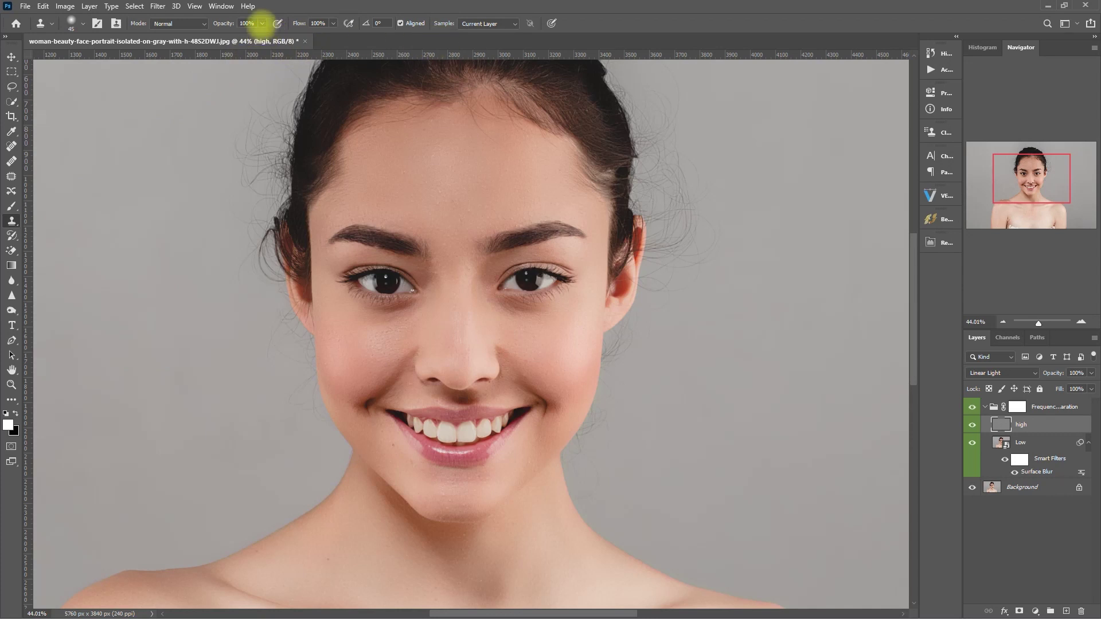
left_click(514, 24)
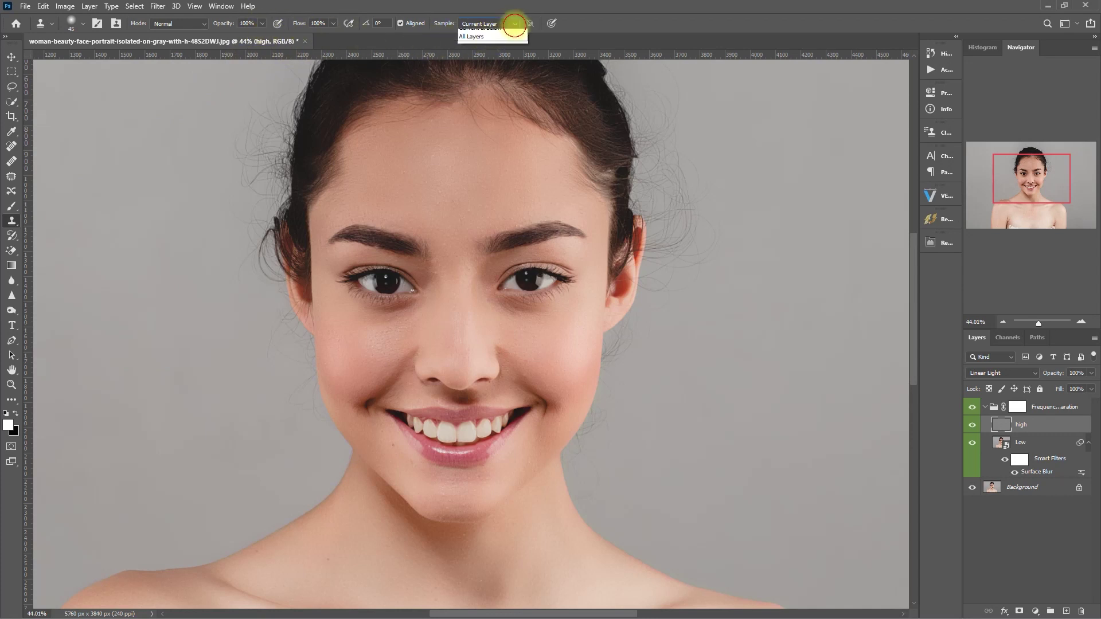
left_click(503, 34)
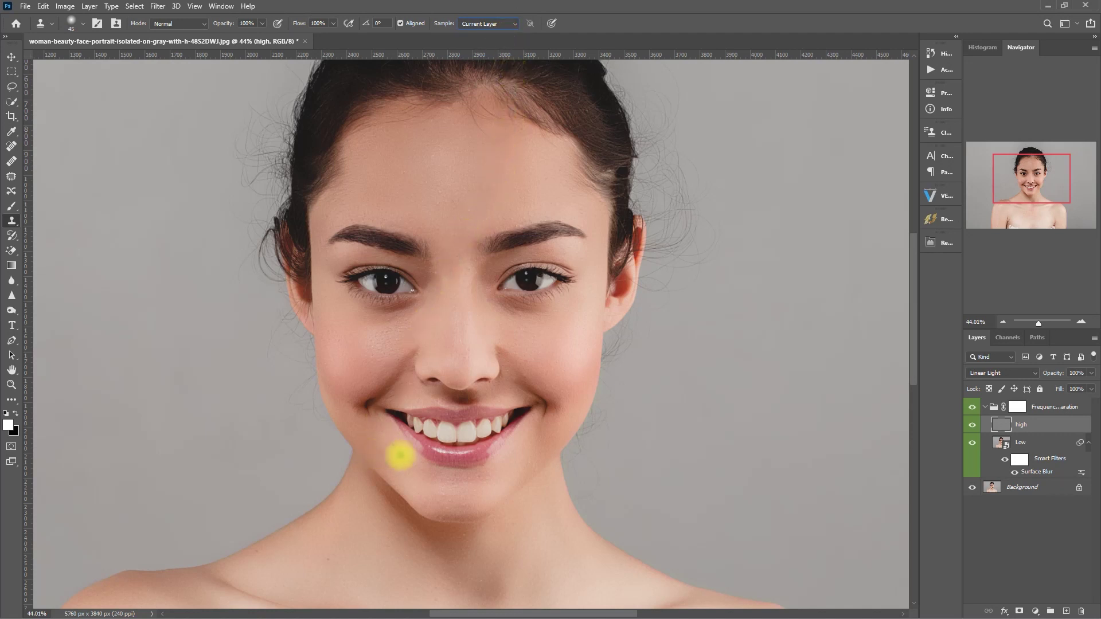
key("alt")
scroll(637, 391, "up", 2)
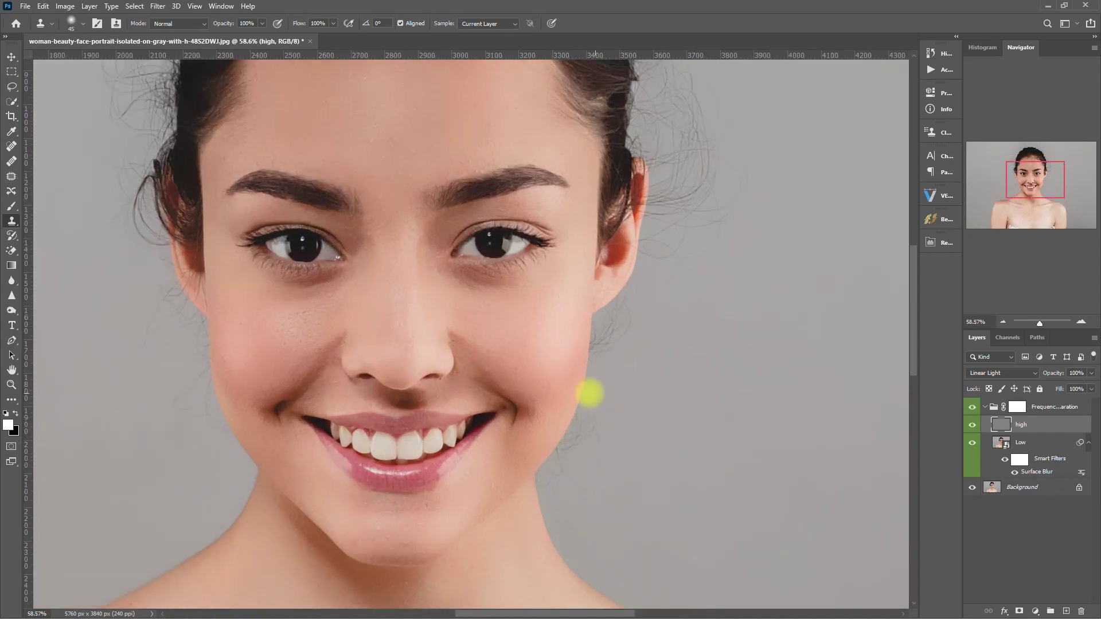
scroll(585, 393, "up", 1)
left_click_drag(538, 363, 585, 381)
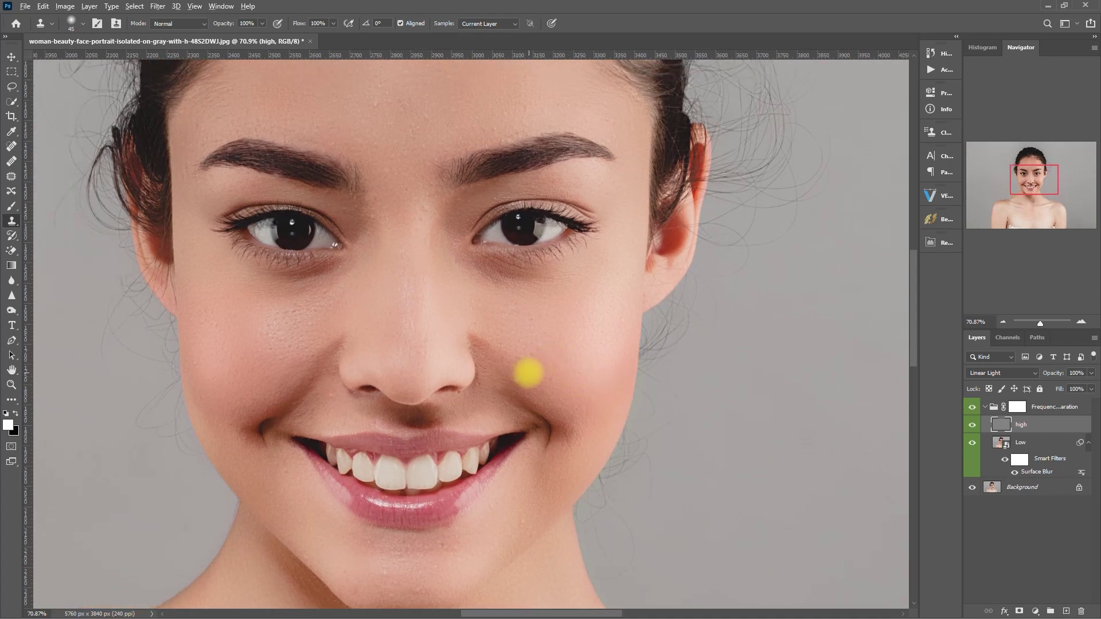
left_click(528, 371, "alt")
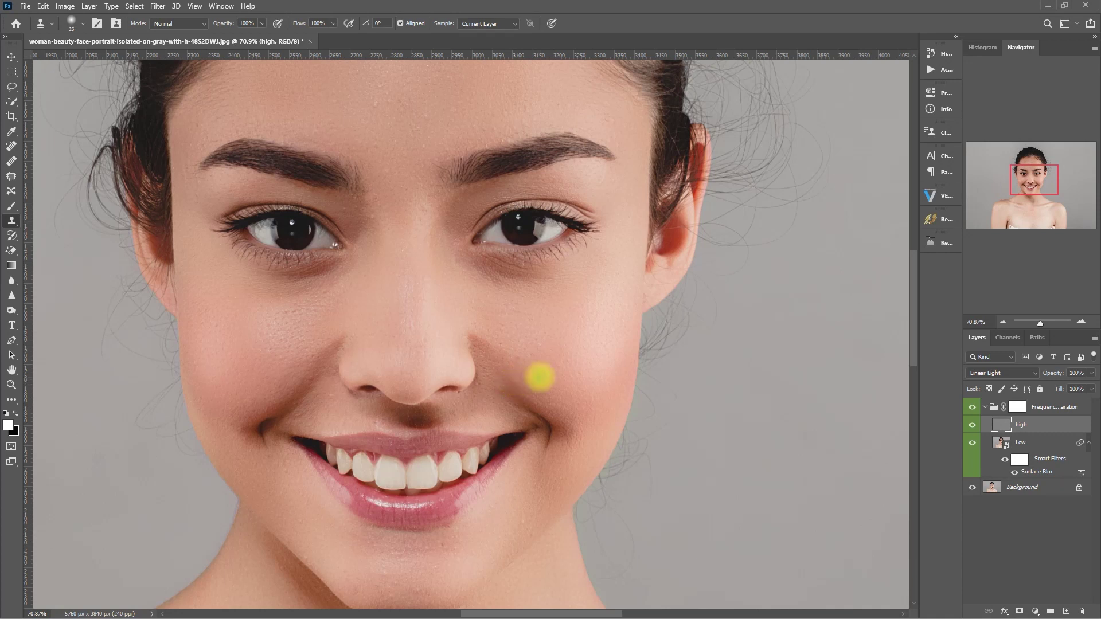
Clone clean skin texture over the blemishes on both cheeks of the high layer
scroll(401, 304, "up", 3)
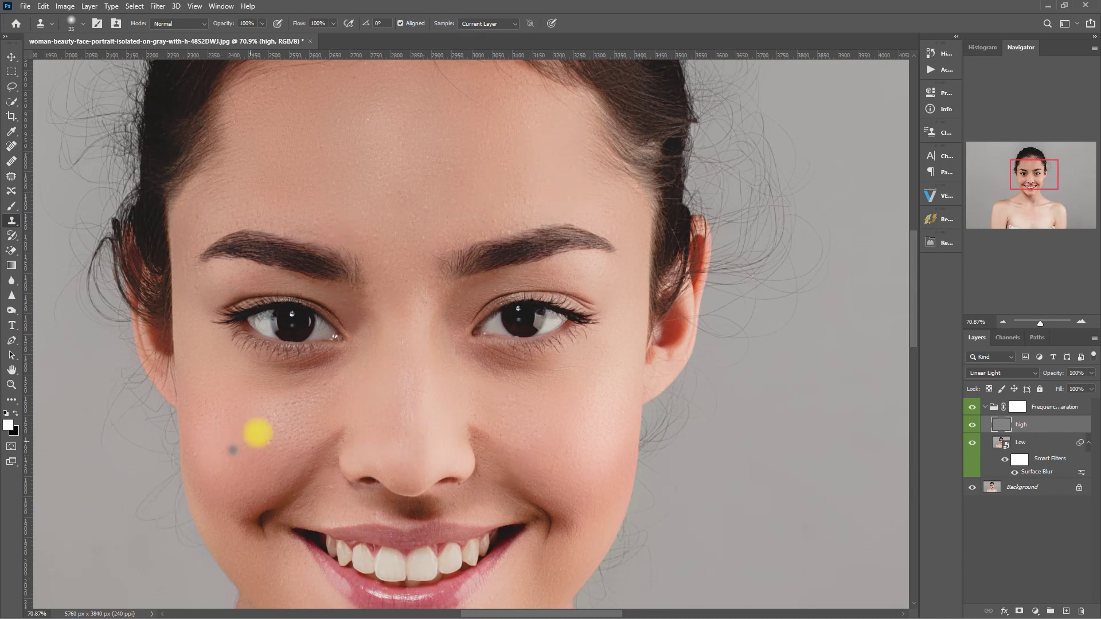
scroll(491, 497, "down", 3)
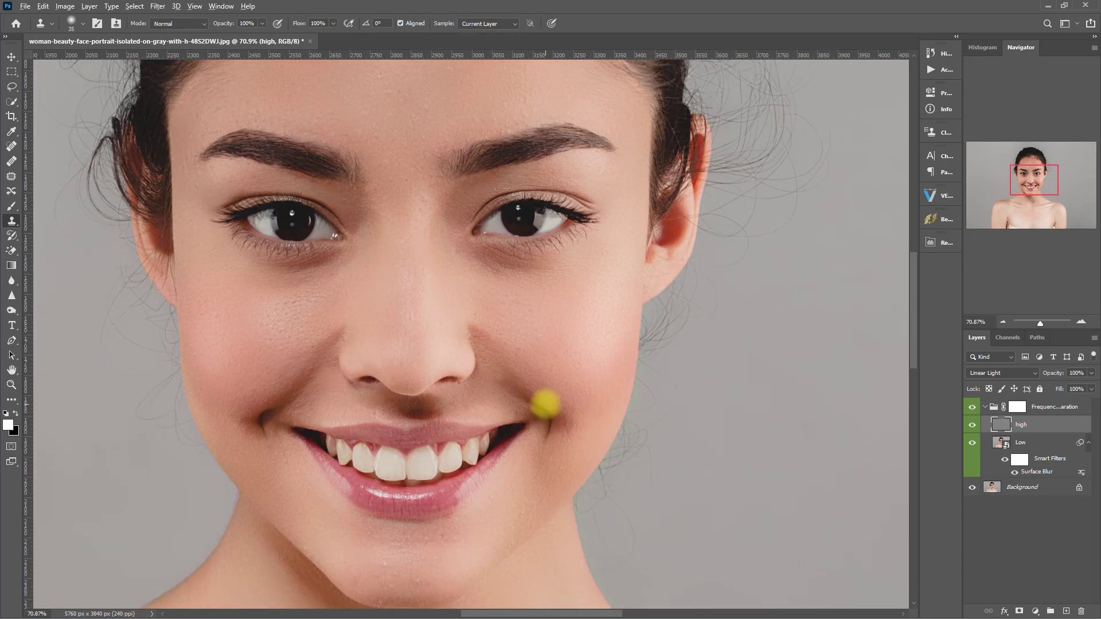
scroll(511, 493, "down", 1)
scroll(355, 505, "up", 2)
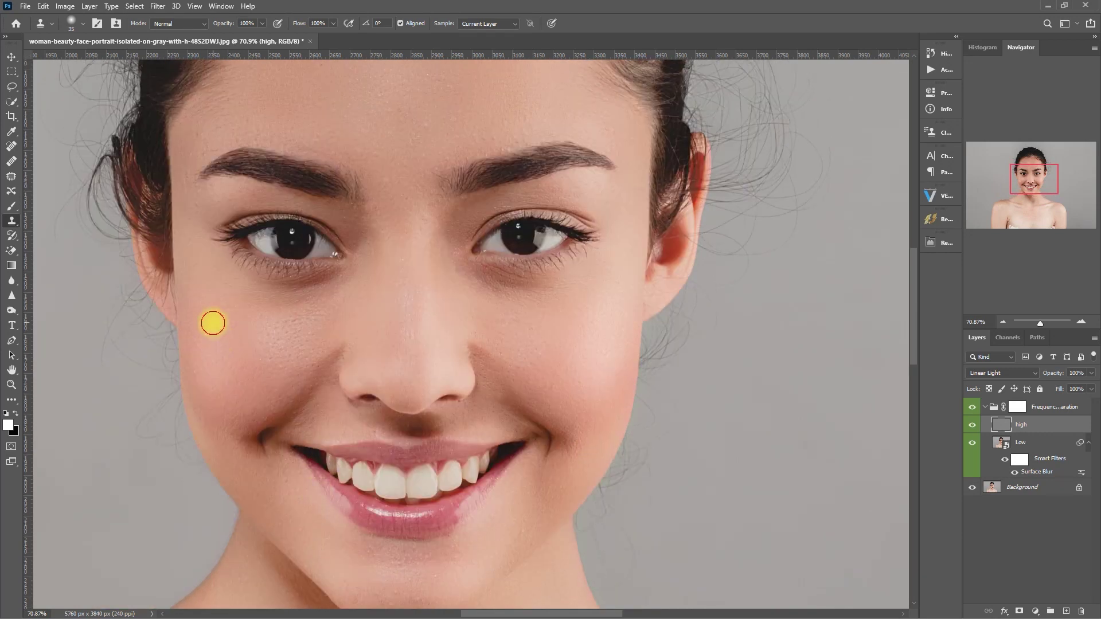
Clone out the remaining blemishes on the forehead, between the eyebrows and along the jaw on the high layer
scroll(395, 221, "up", 2)
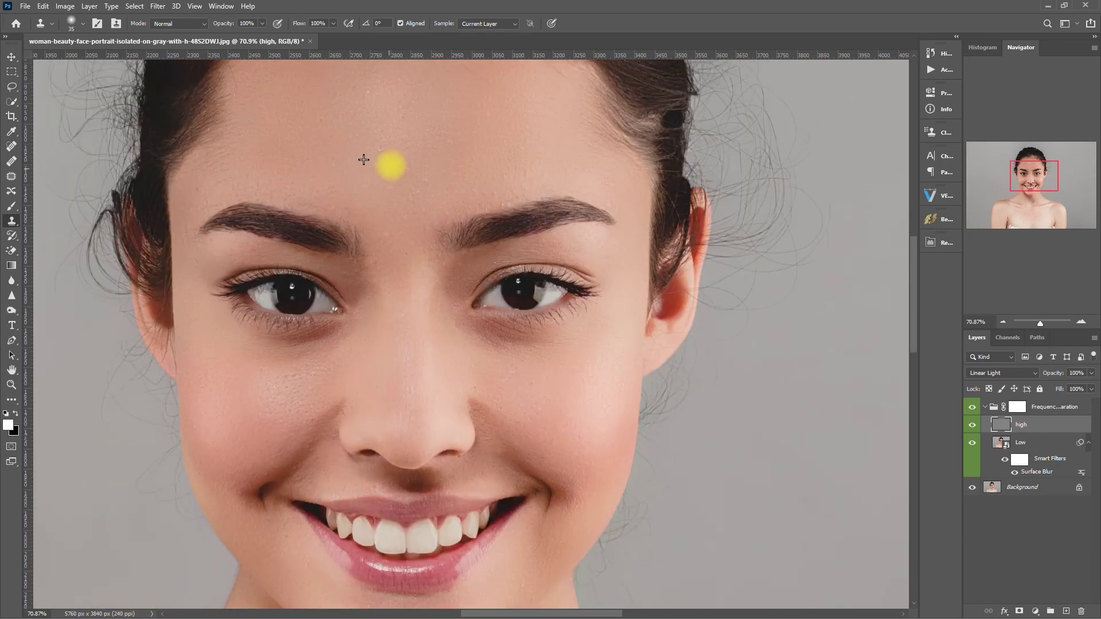
scroll(373, 183, "up", 1)
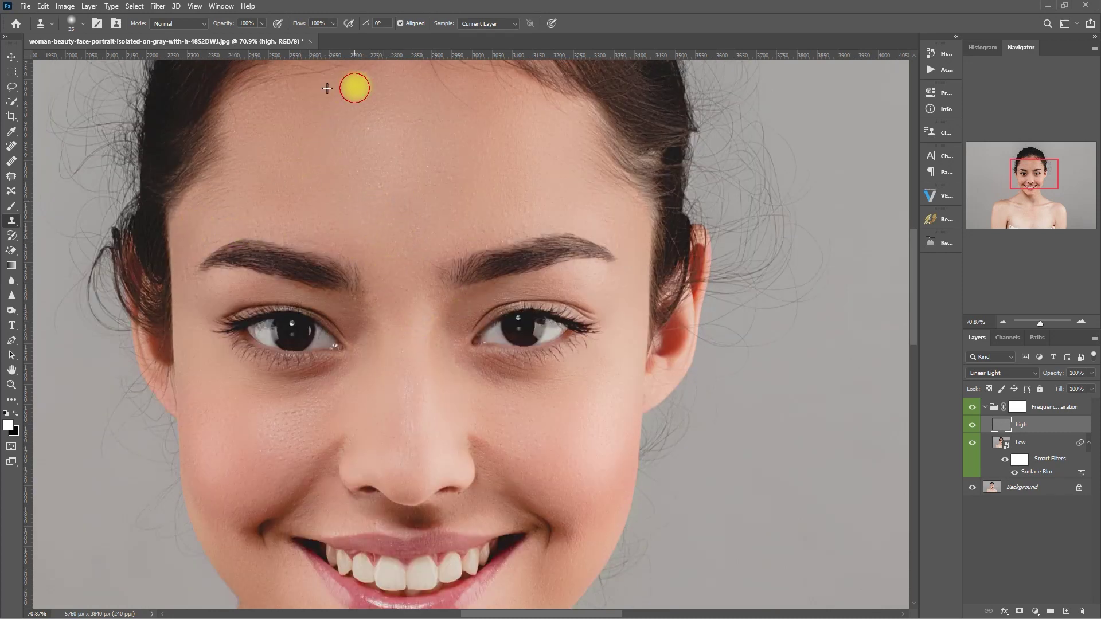
scroll(344, 174, "up", 1)
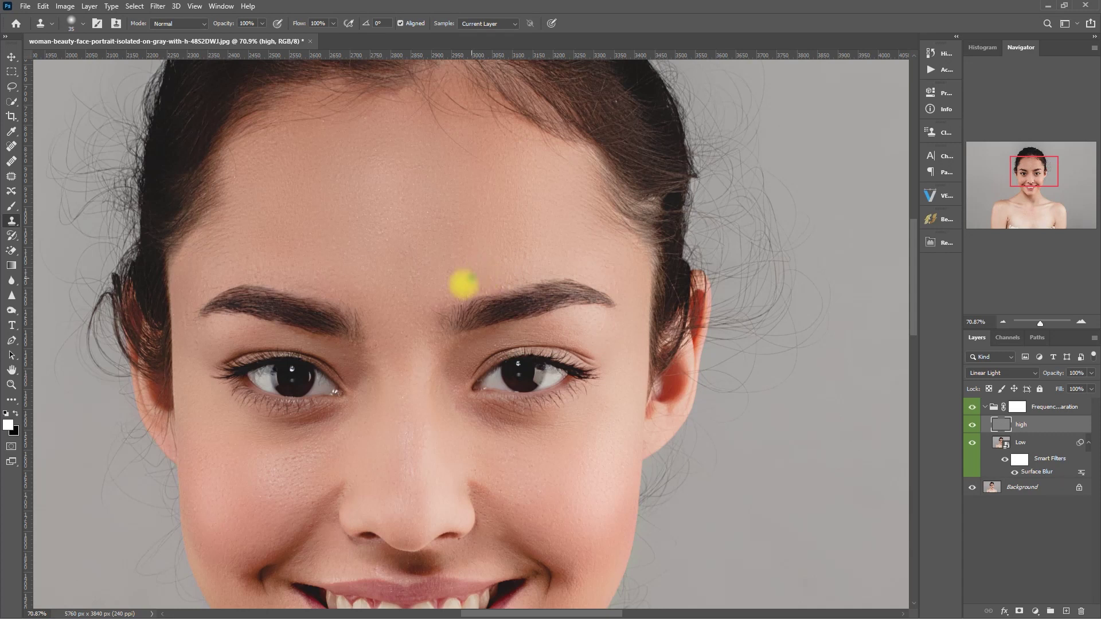
scroll(447, 419, "down", 2)
scroll(459, 338, "down", 1)
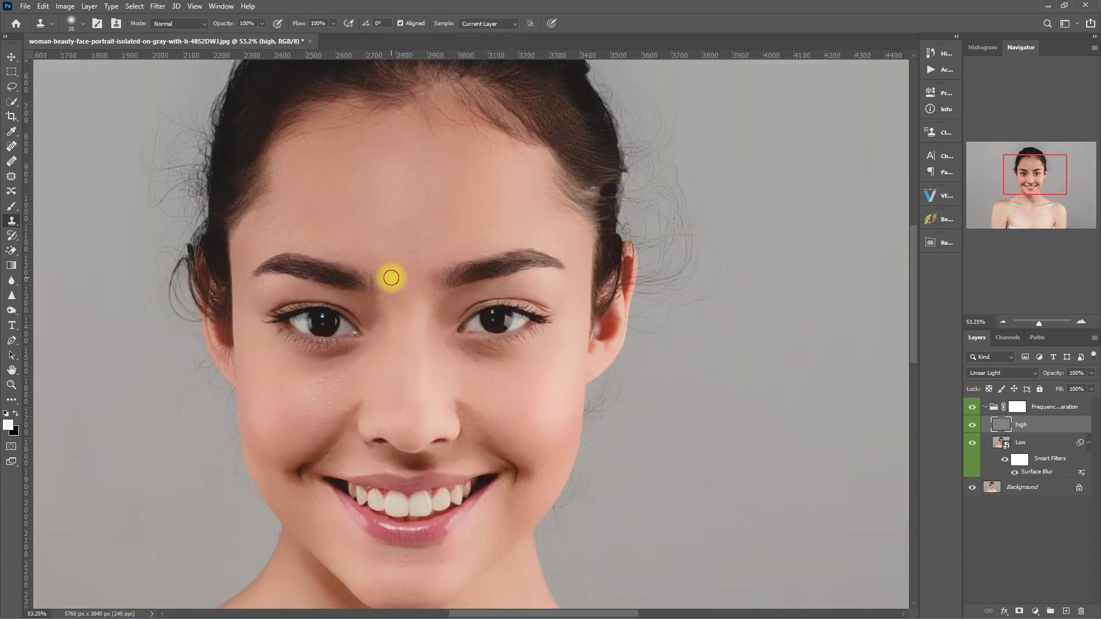
scroll(571, 395, "down", 1)
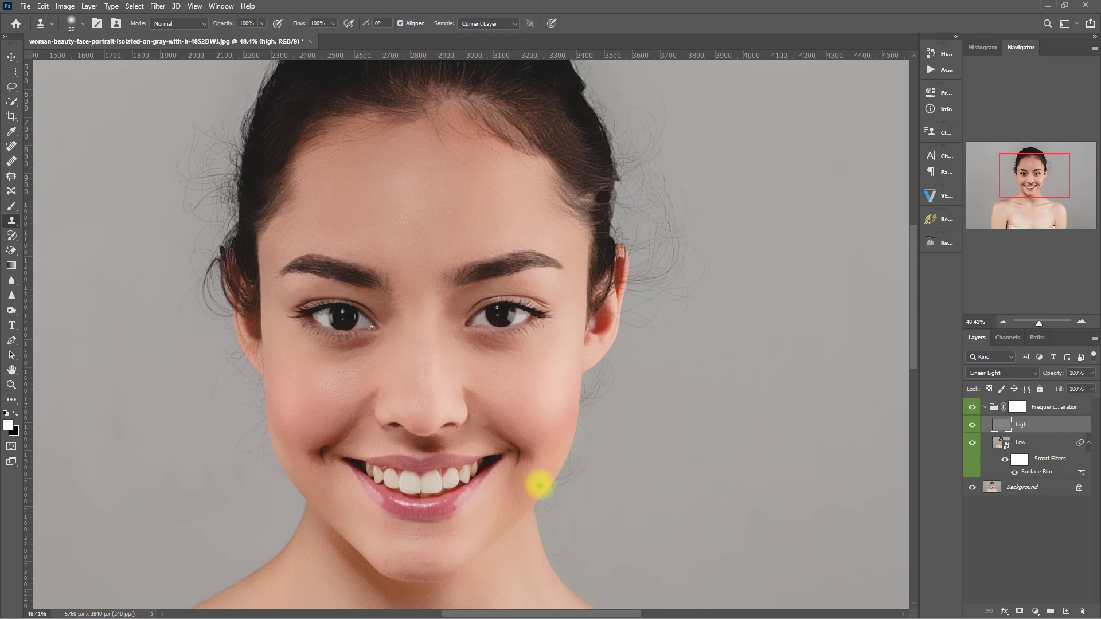
left_click_drag(539, 485, 556, 462)
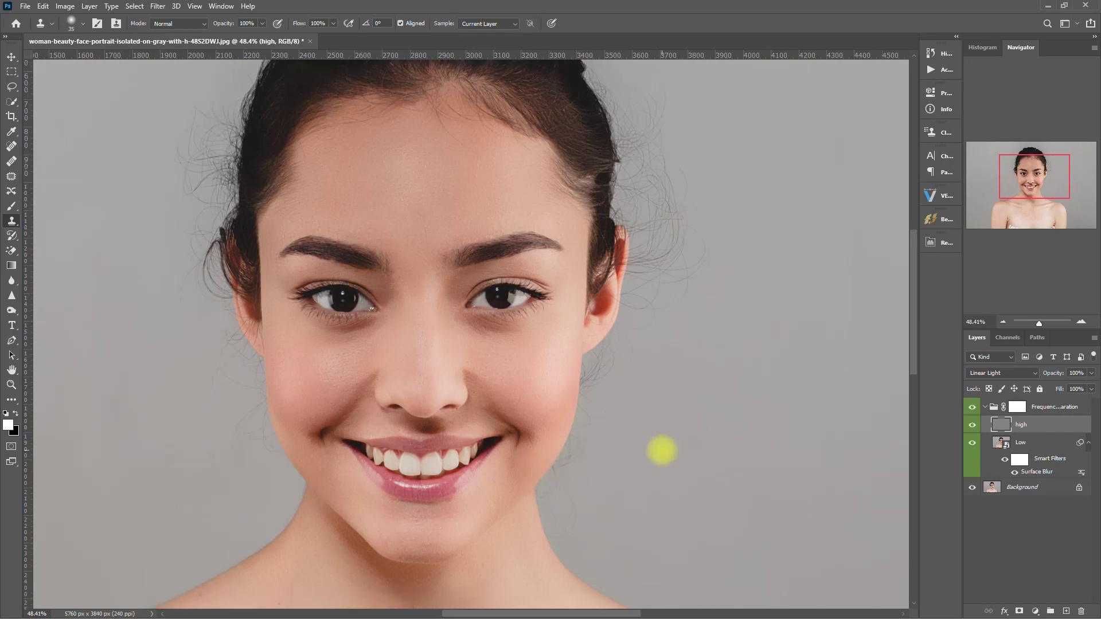
left_click_drag(662, 450, 686, 453)
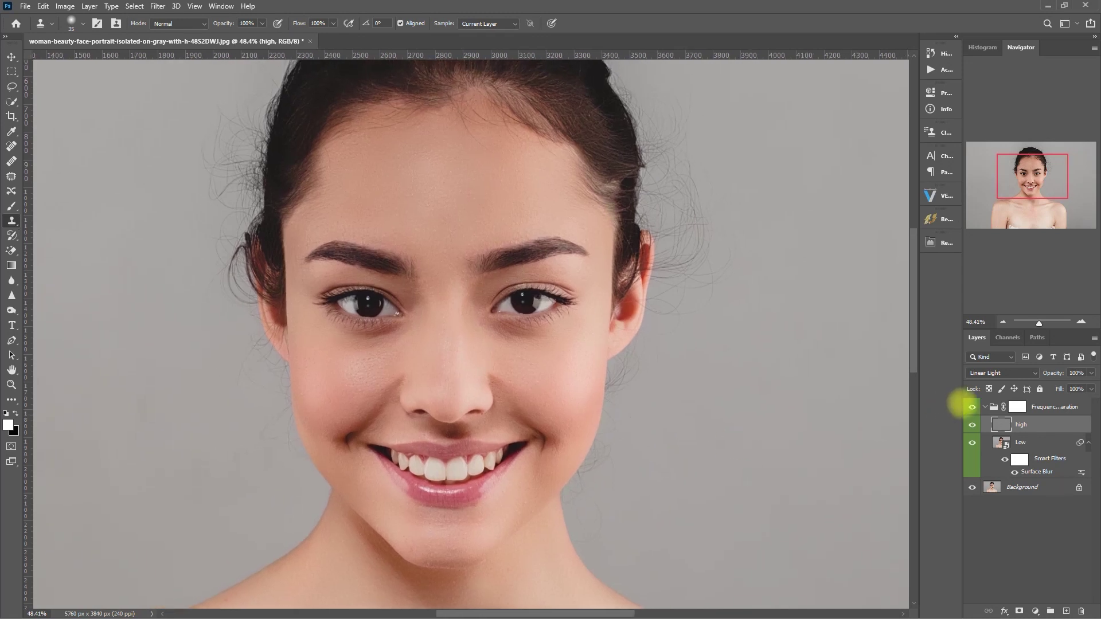
Collapse the Frequency Separation group and toggle its visibility to compare the portrait before and after retouching
left_click(985, 406)
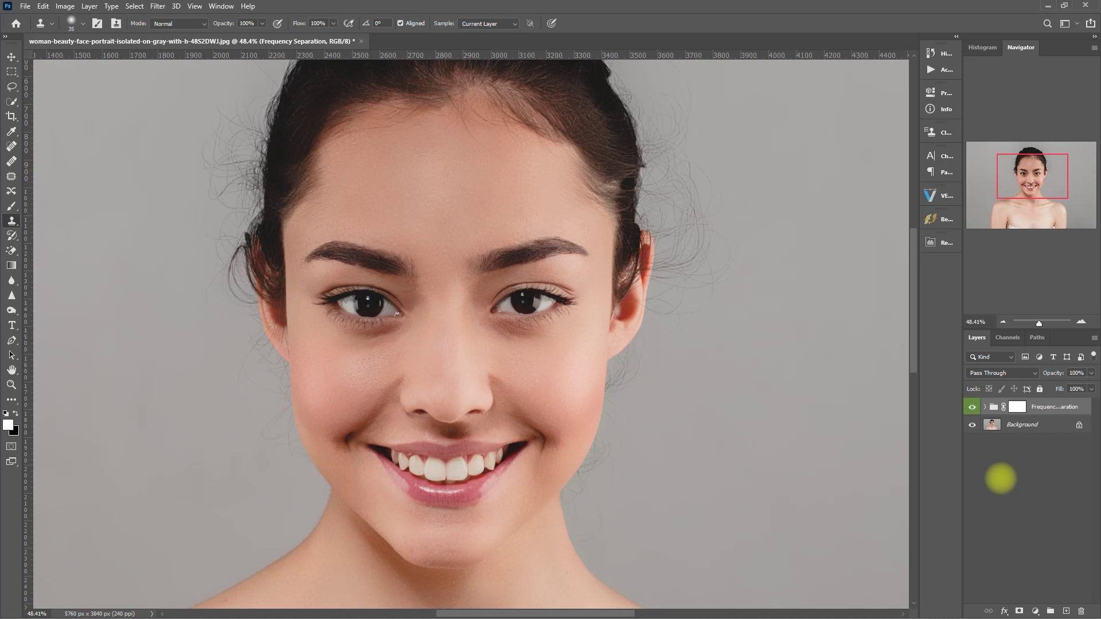
left_click(972, 406)
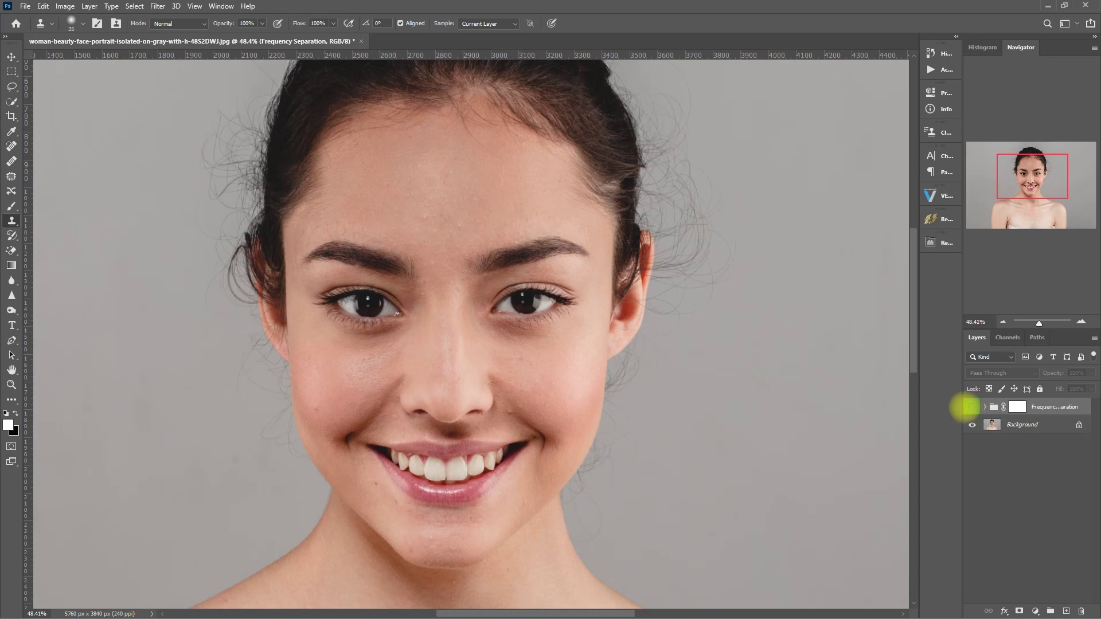
left_click(971, 407)
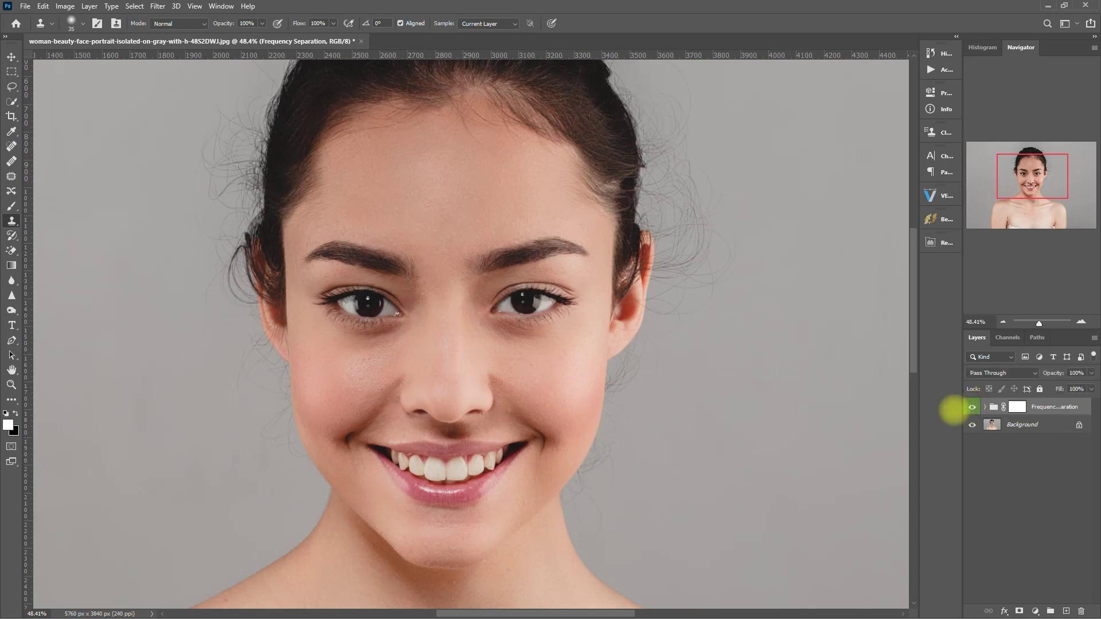
left_click(972, 407)
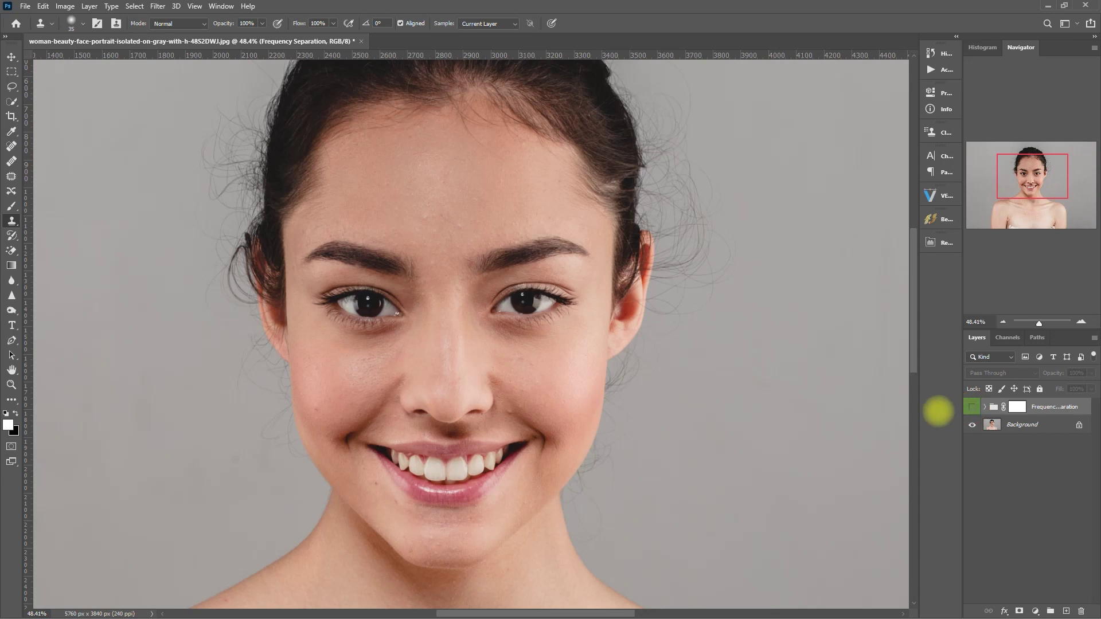
left_click(970, 407)
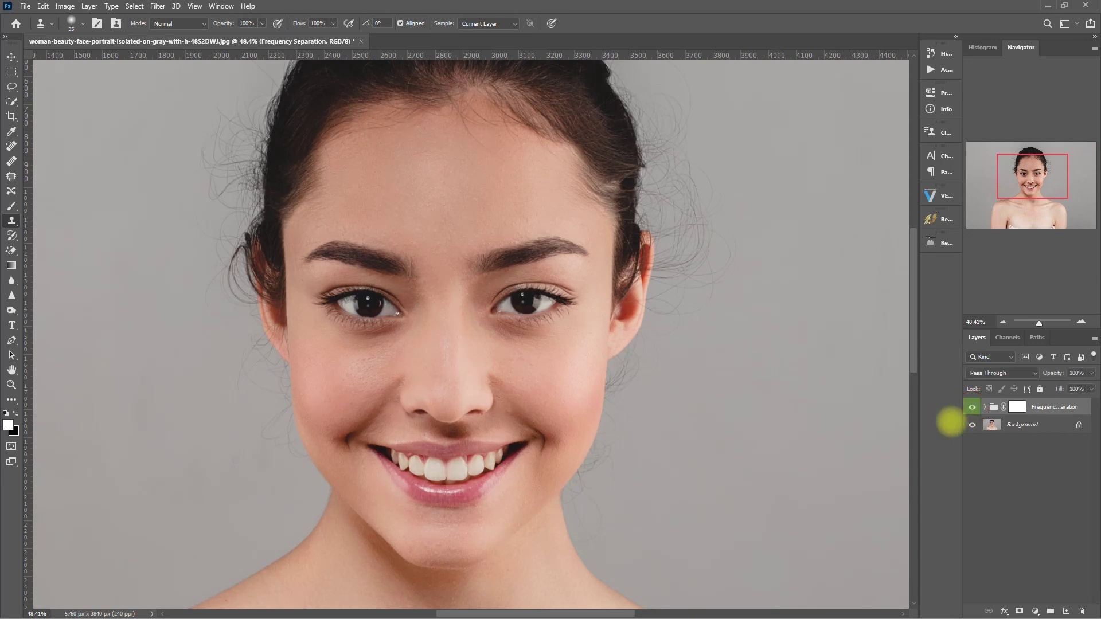
Compare the facial skin in close-up with and without the Frequency Separation group
scroll(545, 420, "up", 3)
scroll(556, 419, "left", 2)
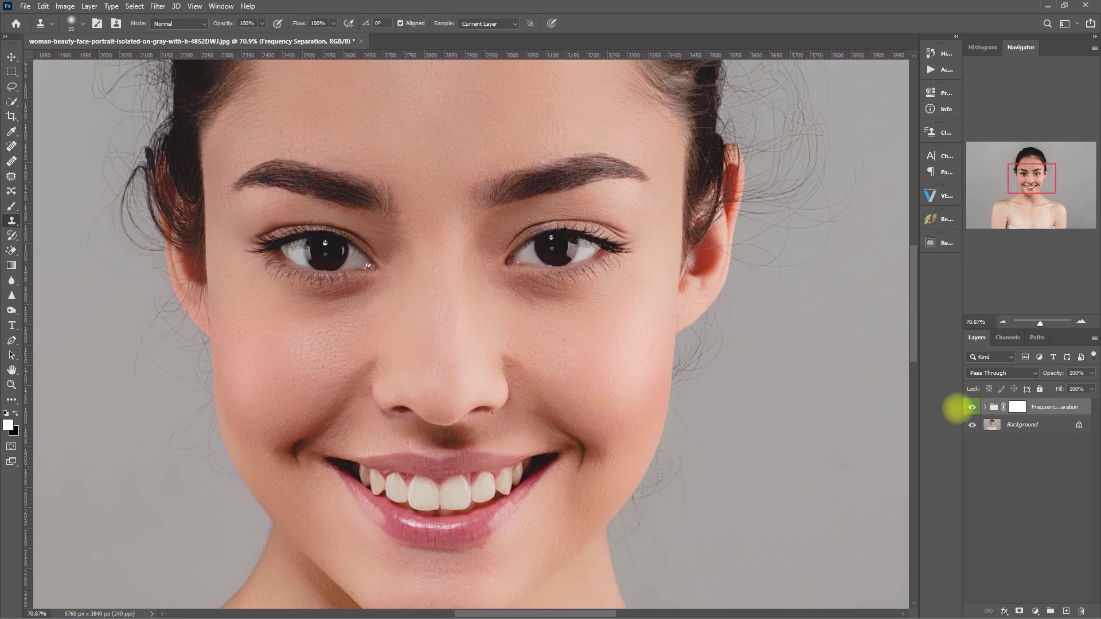
left_click(971, 407)
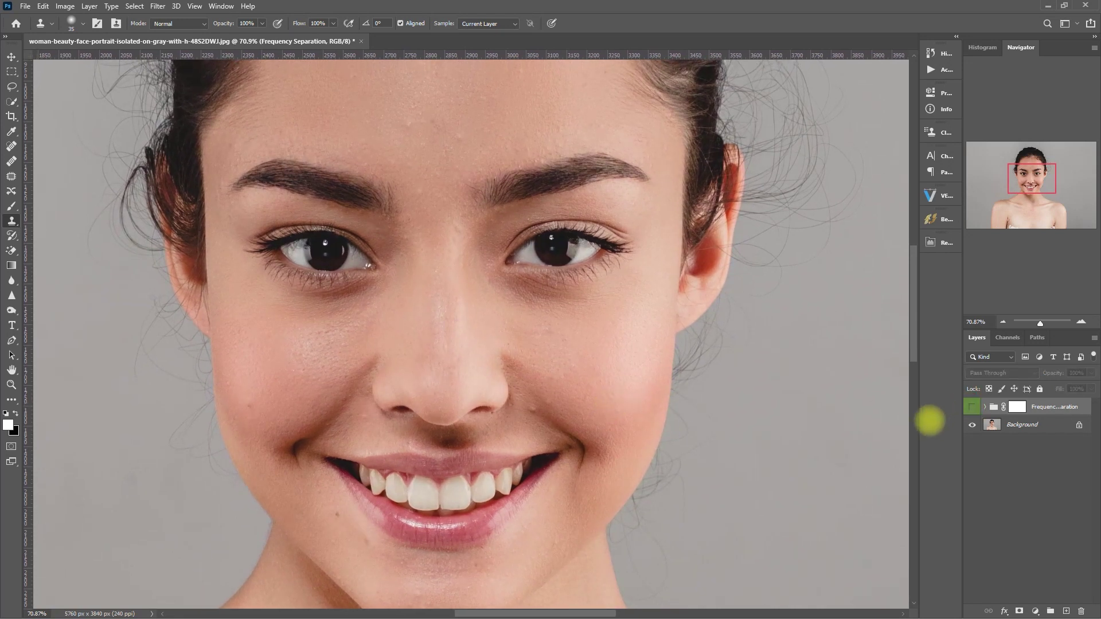
left_click(972, 407)
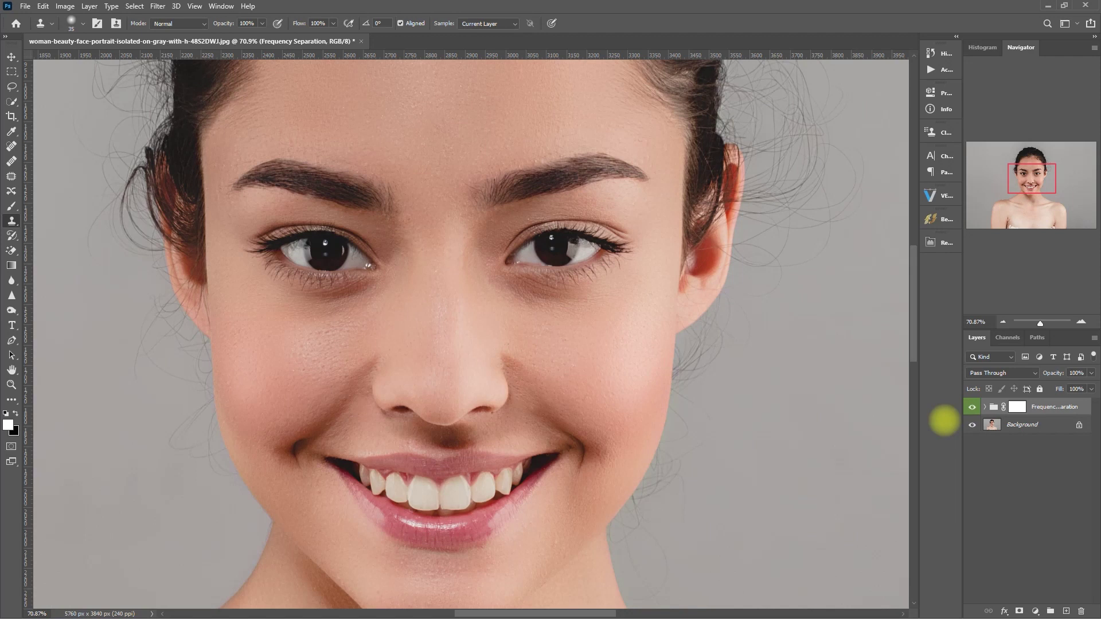
left_click(972, 406)
left_click(973, 406)
left_click(972, 406)
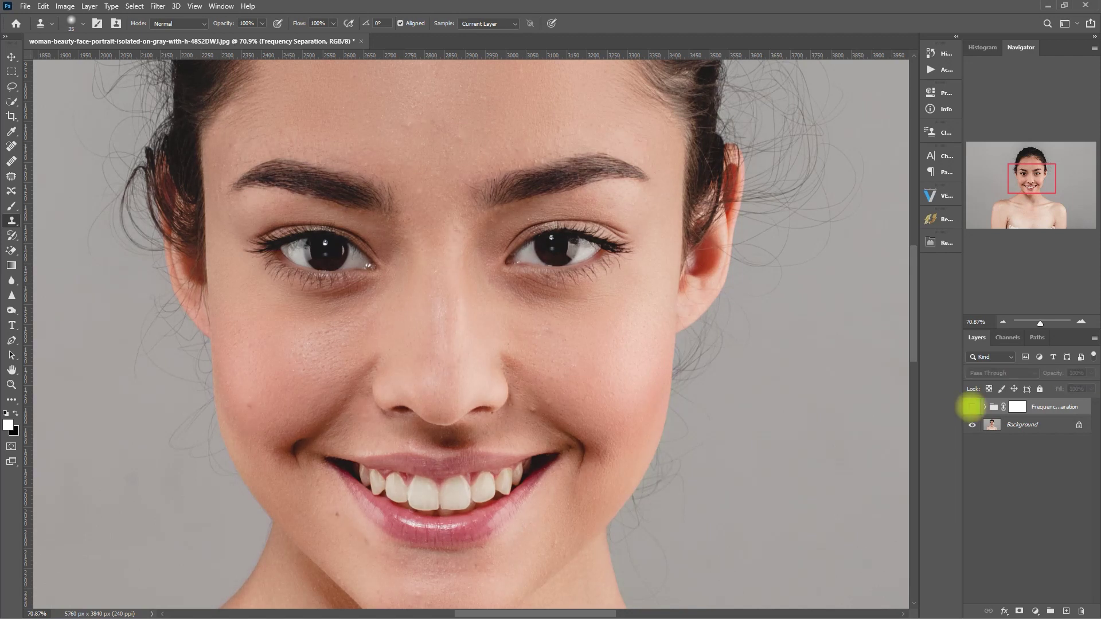
left_click(973, 407)
Fit the whole portrait in view and compare it with the Frequency Separation group hidden and shown
key("ctrl+0")
left_click(973, 407)
left_click(972, 407)
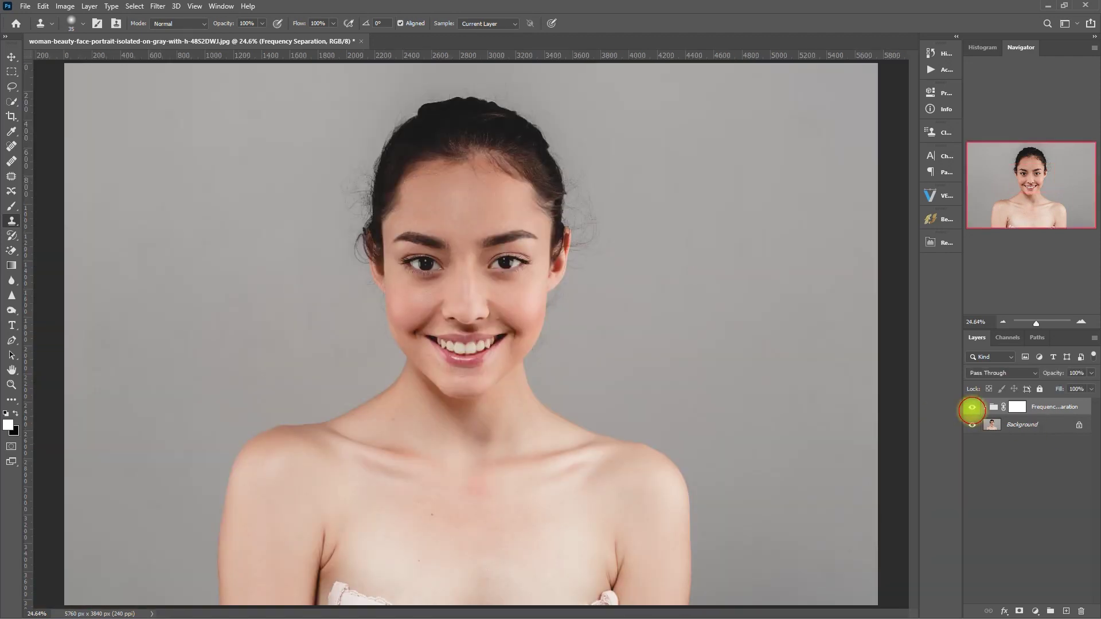
left_click(972, 408)
left_click(971, 409)
Run Retouch Pro's White Teeth action from the Lips and Teeth section and collapse the resulting Whiten Teeth group
key("b")
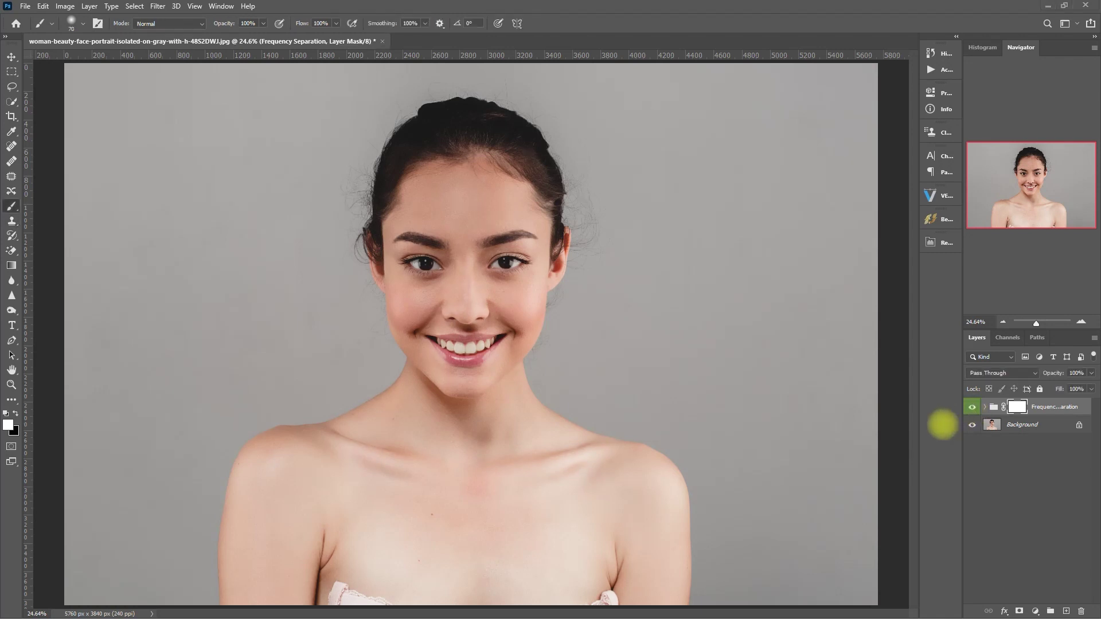
left_click(984, 407)
left_click(984, 407)
left_click(931, 242)
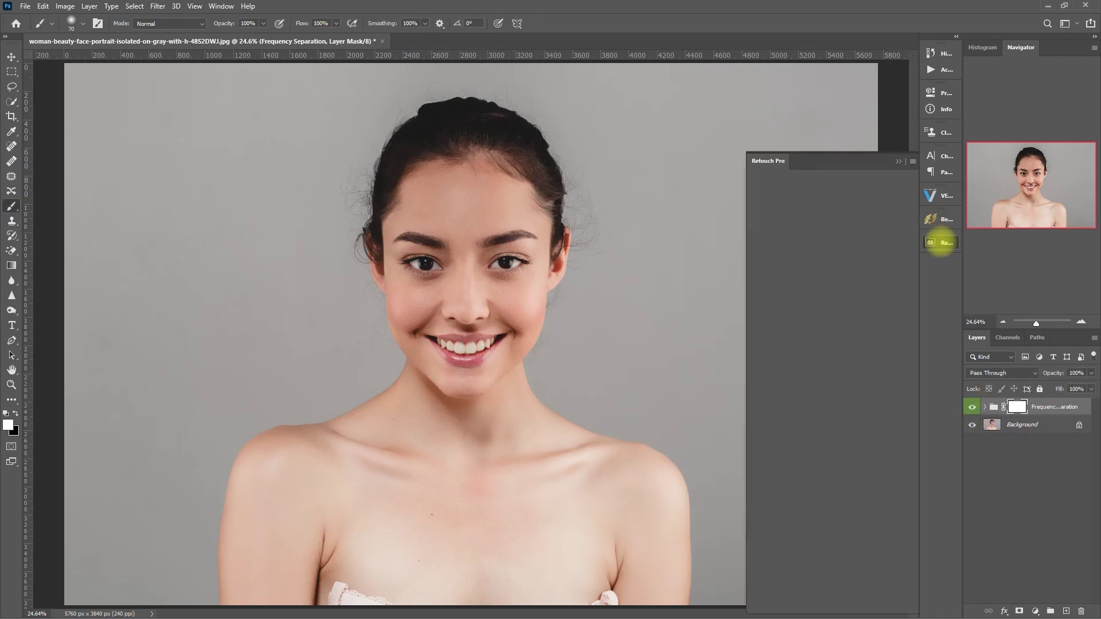
left_click(872, 351)
left_click(803, 299)
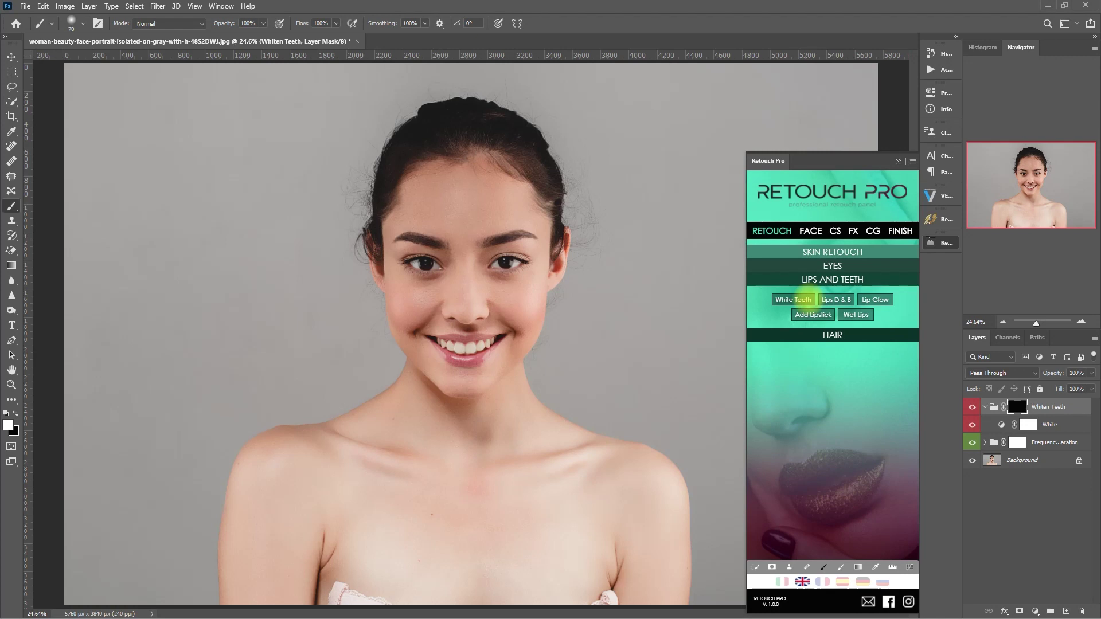
left_click(898, 161)
left_click(985, 406)
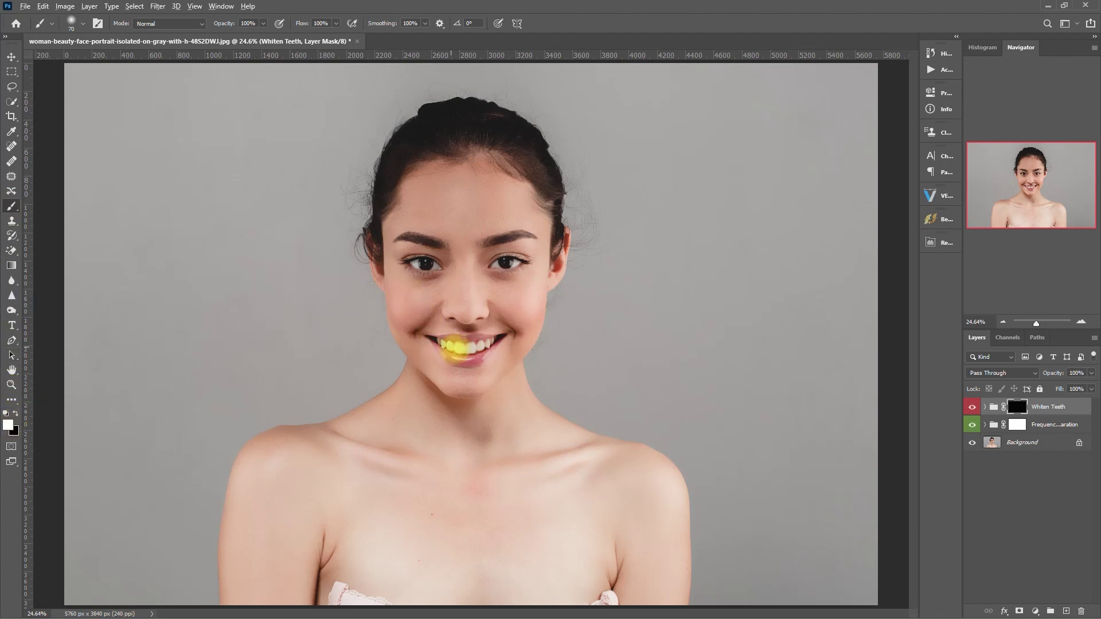
Paint white over the teeth on the Whiten Teeth group's mask, shrinking the brush for the smaller areas
scroll(460, 347, "up", 2)
scroll(481, 370, "up", 4)
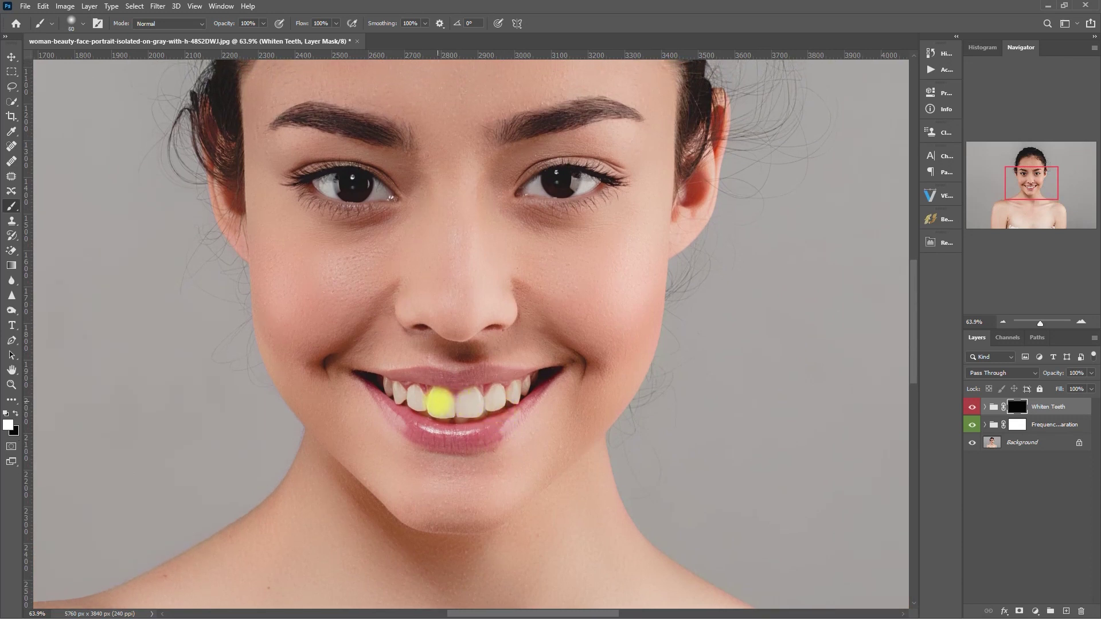
mouse_move(437, 400)
left_mouse_down()
mouse_move(471, 396)
mouse_move(473, 408)
mouse_move(473, 395)
mouse_move(496, 390)
mouse_move(497, 402)
mouse_move(514, 390)
mouse_move(515, 399)
mouse_move(522, 387)
mouse_move(425, 405)
mouse_move(416, 385)
mouse_move(393, 399)
mouse_move(385, 384)
mouse_move(437, 411)
mouse_move(441, 392)
mouse_move(471, 404)
mouse_move(463, 397)
mouse_move(474, 391)
mouse_move(473, 410)
mouse_move(443, 409)
mouse_move(522, 385)
left_mouse_up()
key("bracketleft")
key("bracketleft")
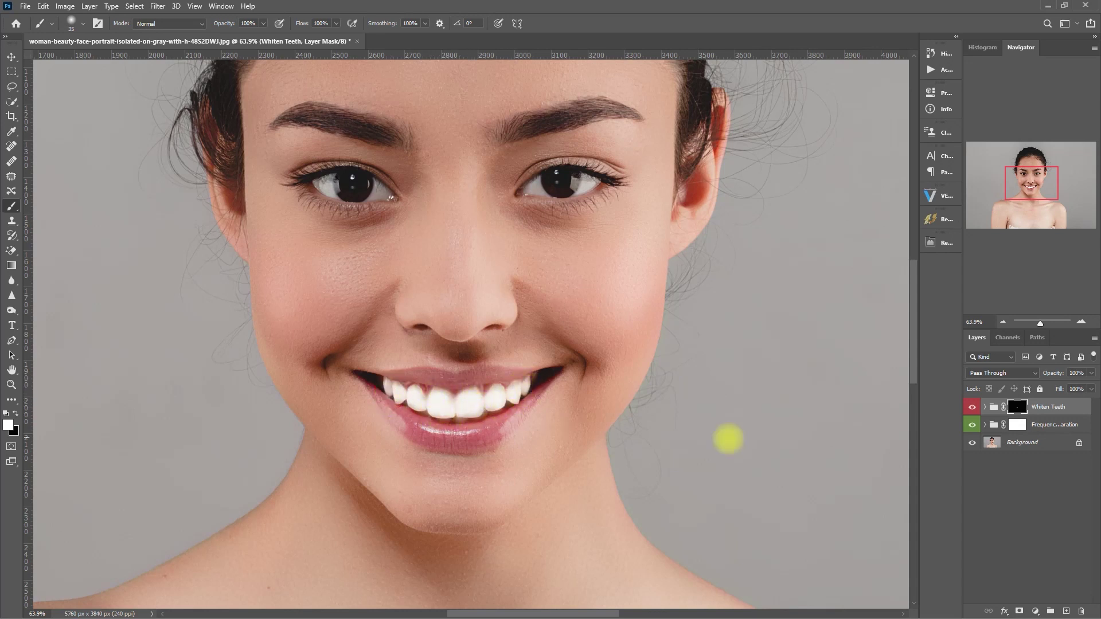
Toggle the Whiten Teeth group's visibility to compare the teeth before and after whitening
left_click(972, 406)
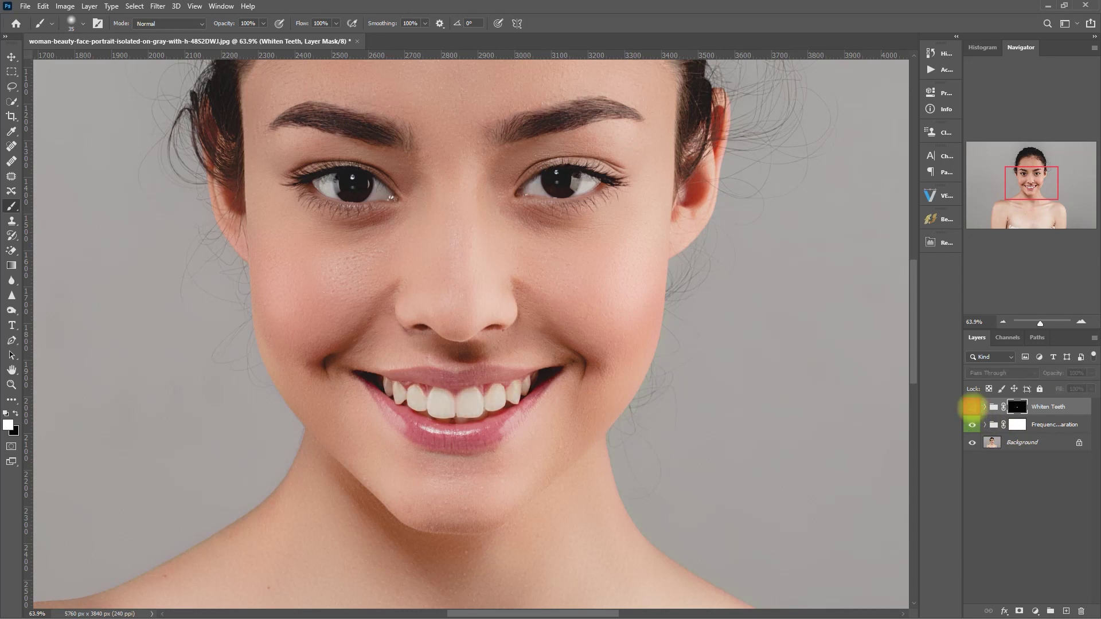
left_click(972, 407)
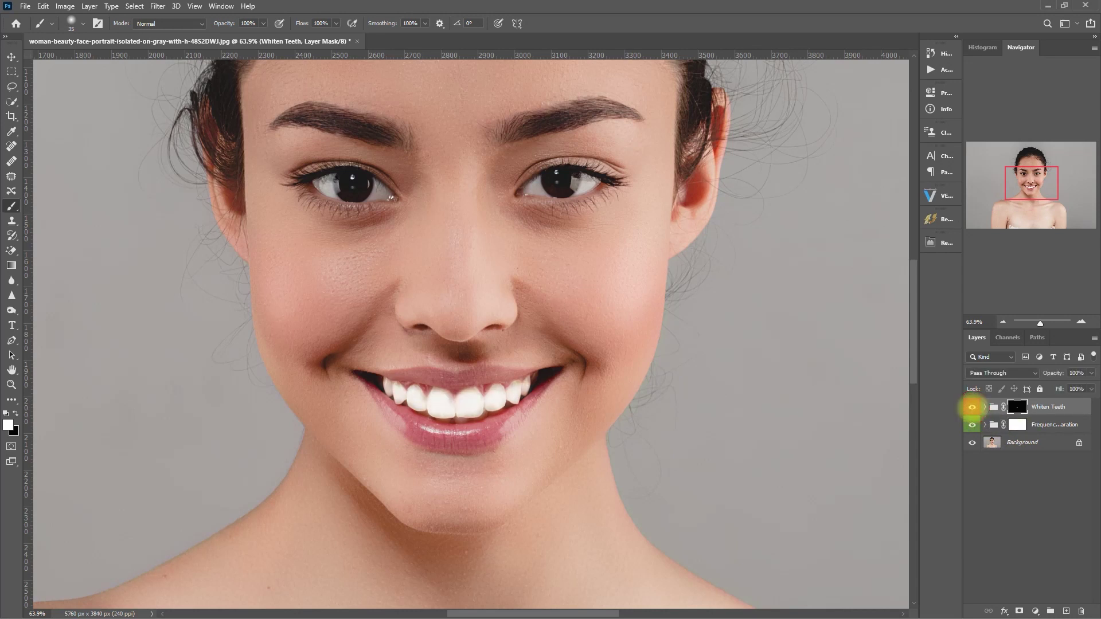
left_click(972, 406)
left_click(972, 407)
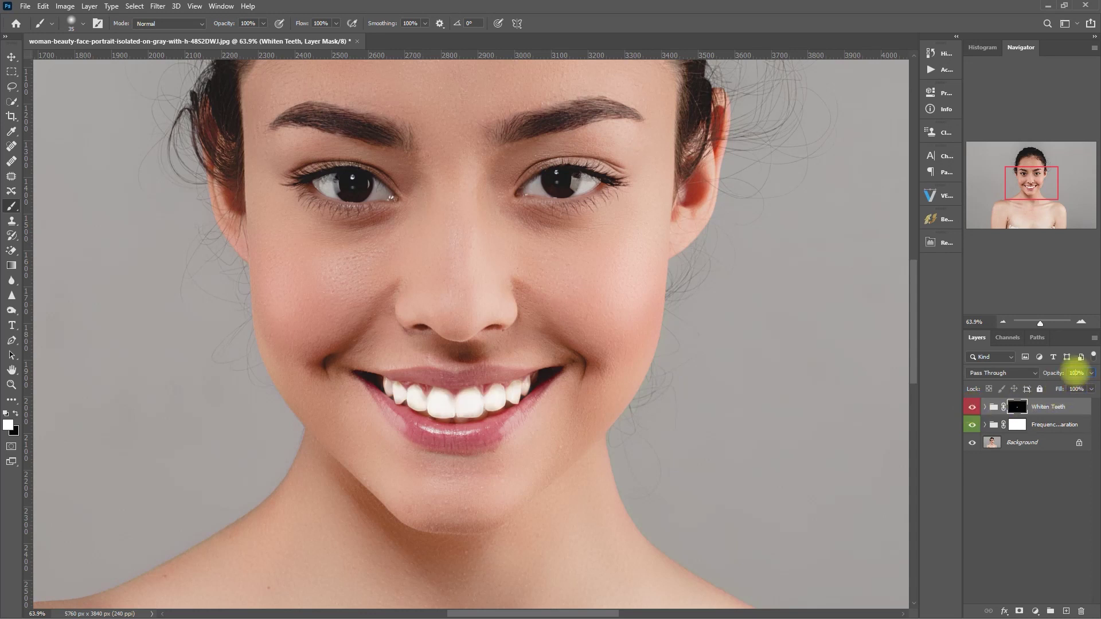
Set the Whiten Teeth group's opacity to 40% and compare the teeth with the group hidden and shown
left_click(1076, 373)
type("40")
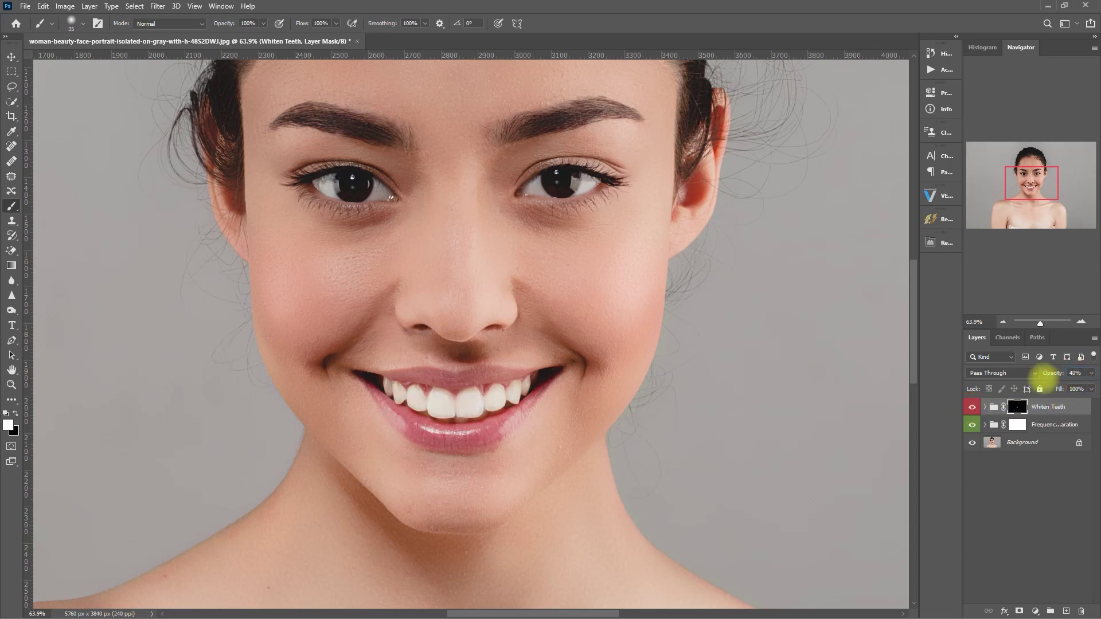
left_click(972, 407)
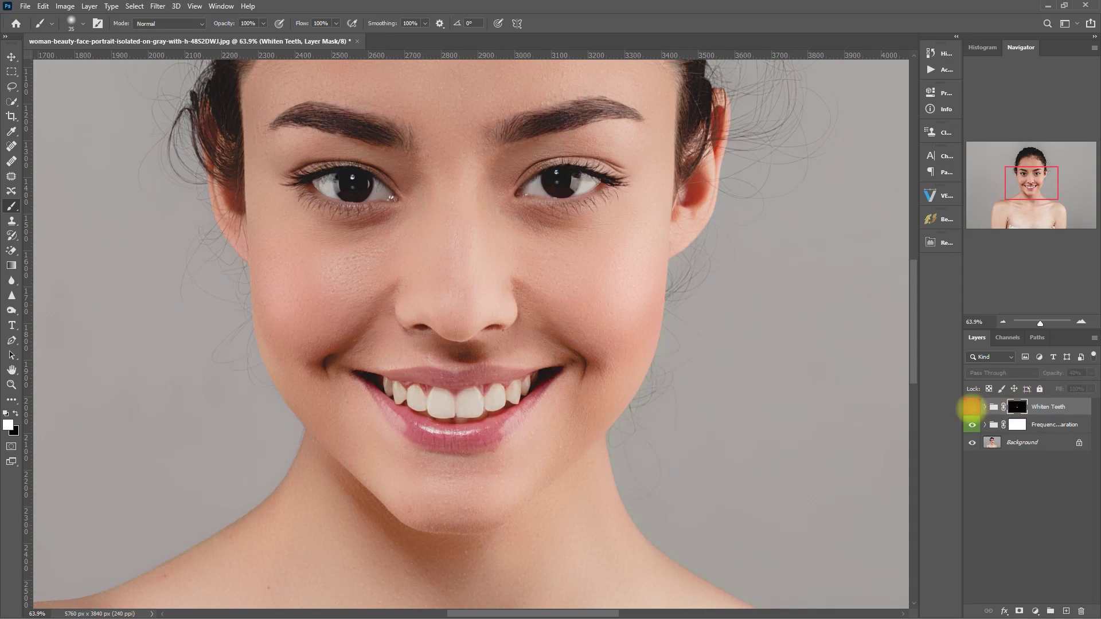
left_click(972, 407)
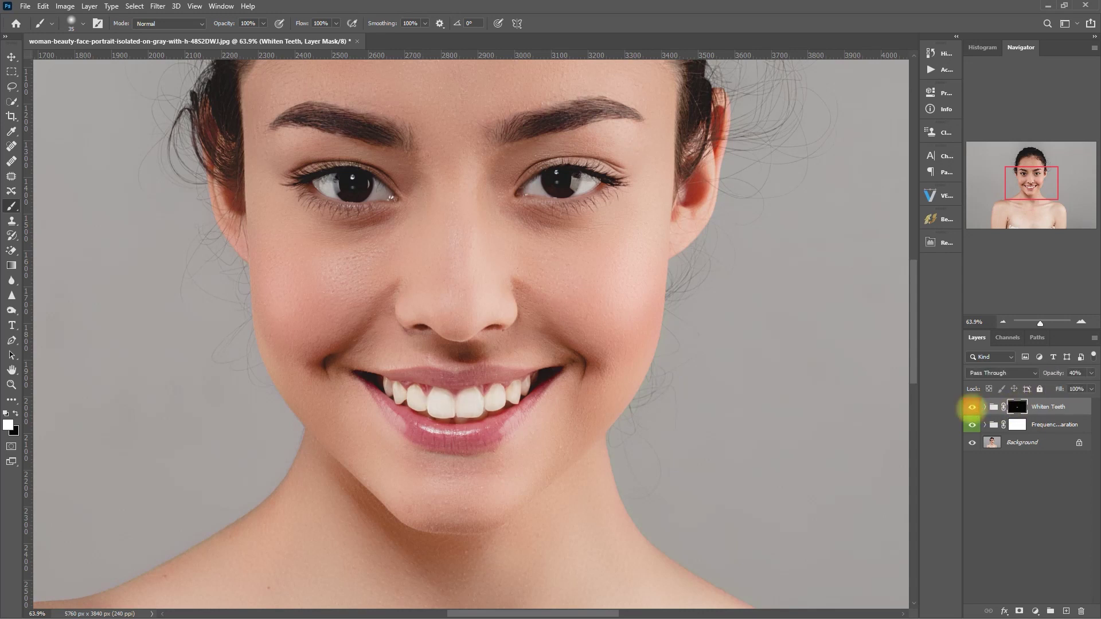
left_click(972, 406)
left_click(972, 407)
View the whole portrait and toggle the Whiten Teeth group's visibility to judge the reduced whitening
scroll(768, 399, "down", 2)
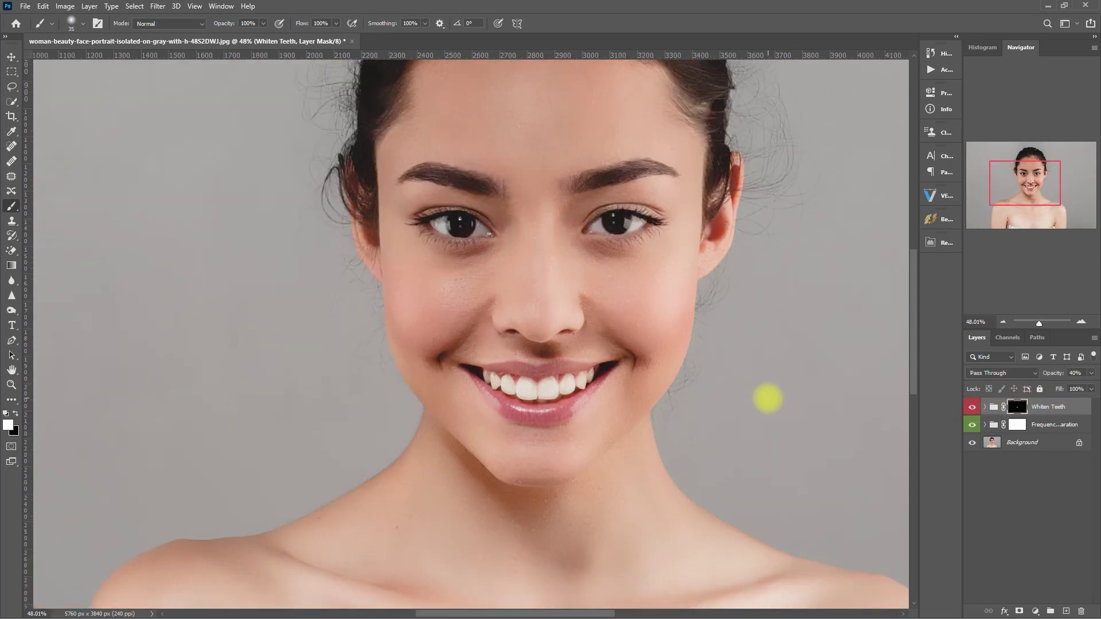
scroll(768, 400, "down", 3)
left_click(972, 406)
left_click(973, 407)
left_click(972, 407)
left_click(972, 406)
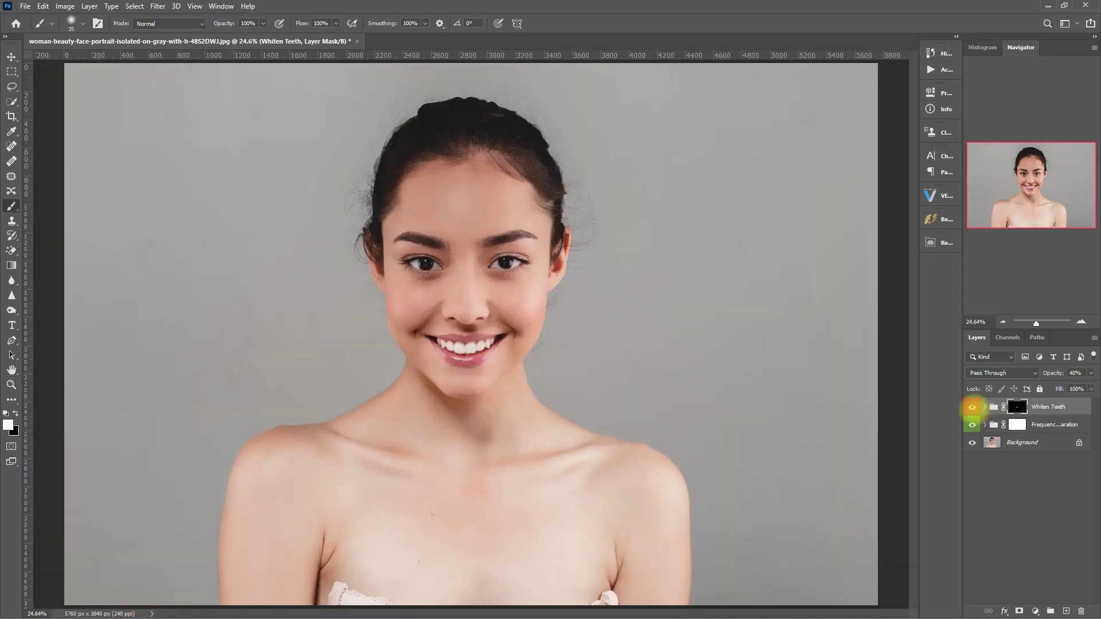
left_click(972, 407)
left_click(972, 407)
left_click(972, 407)
left_click(972, 406)
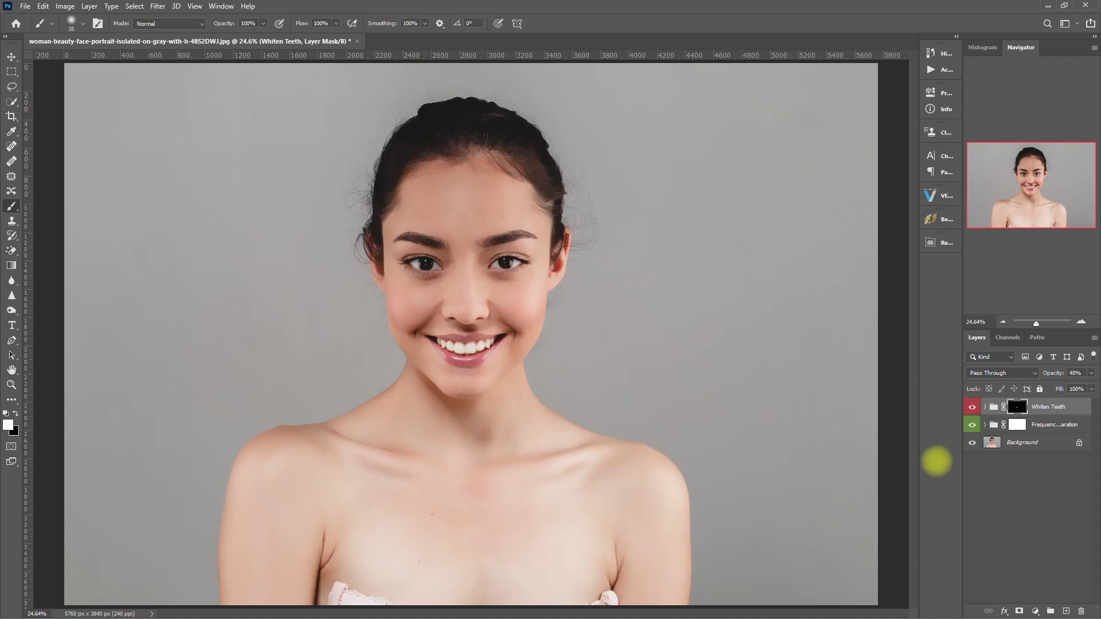
Stamp all visible layers into a new merged layer on top and select the Clone Stamp tool for the mouth area
key("s")
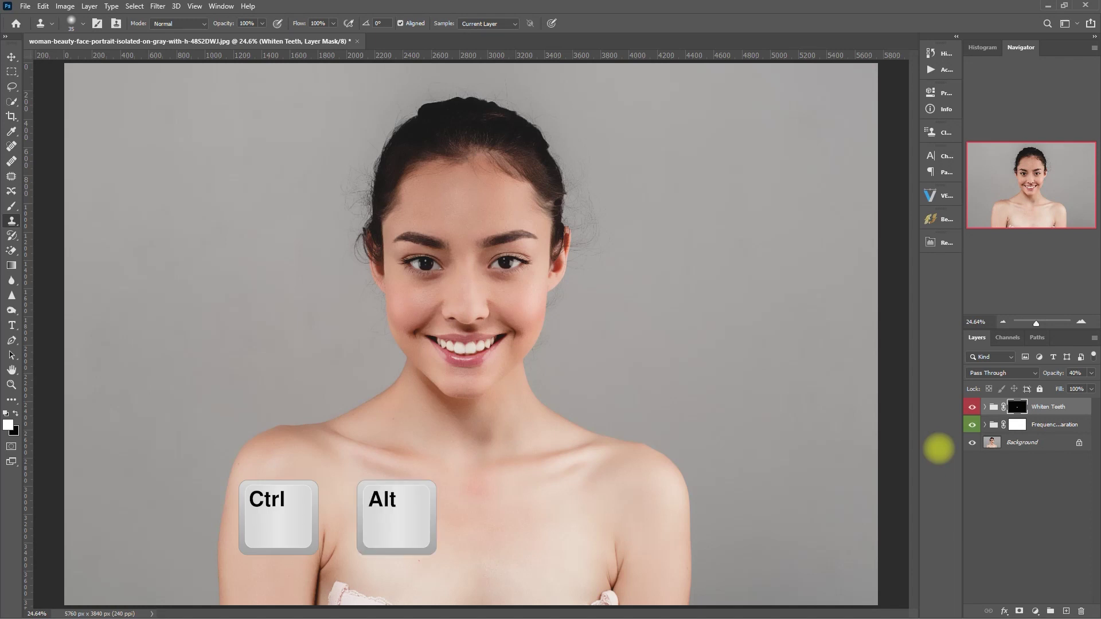
key("ctrl+alt+shift+e")
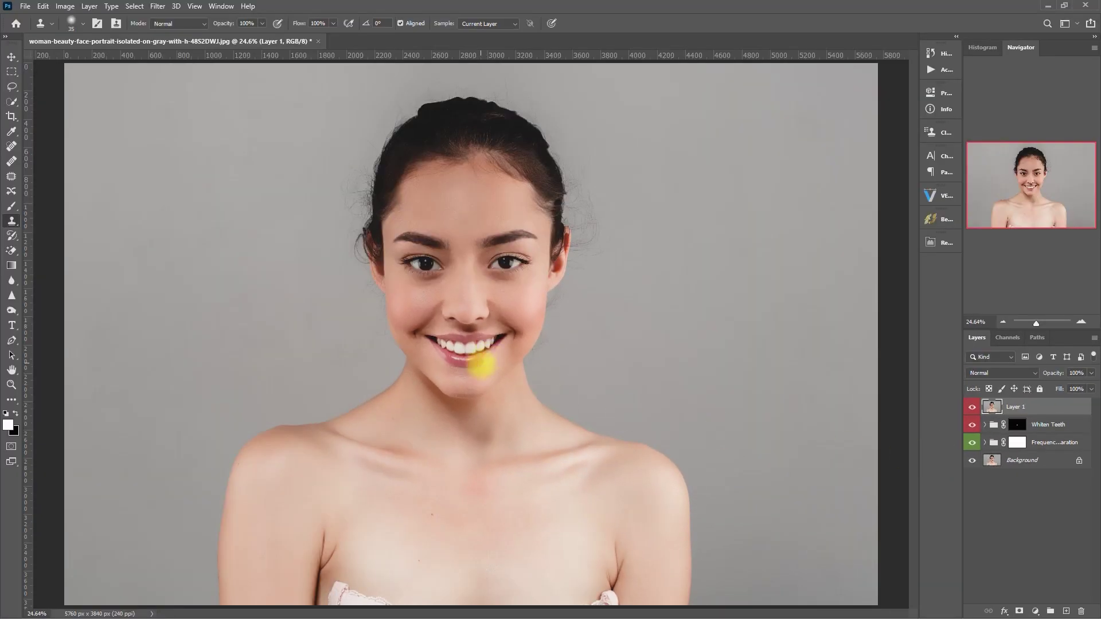
key("v")
scroll(481, 367, "up", 5)
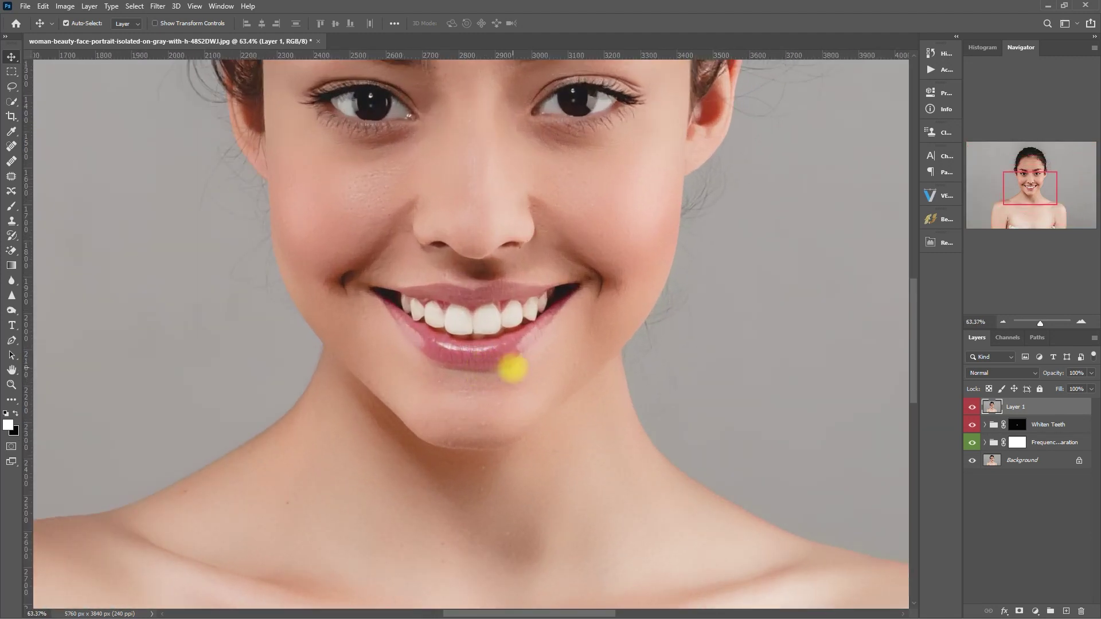
scroll(499, 390, "up", 1)
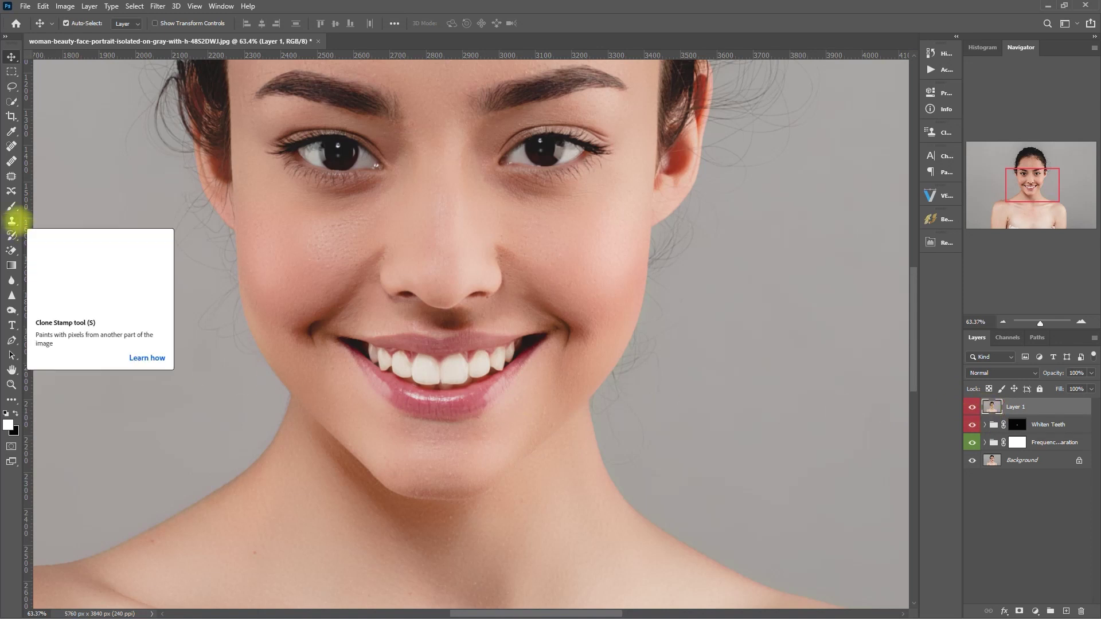
left_click(11, 221)
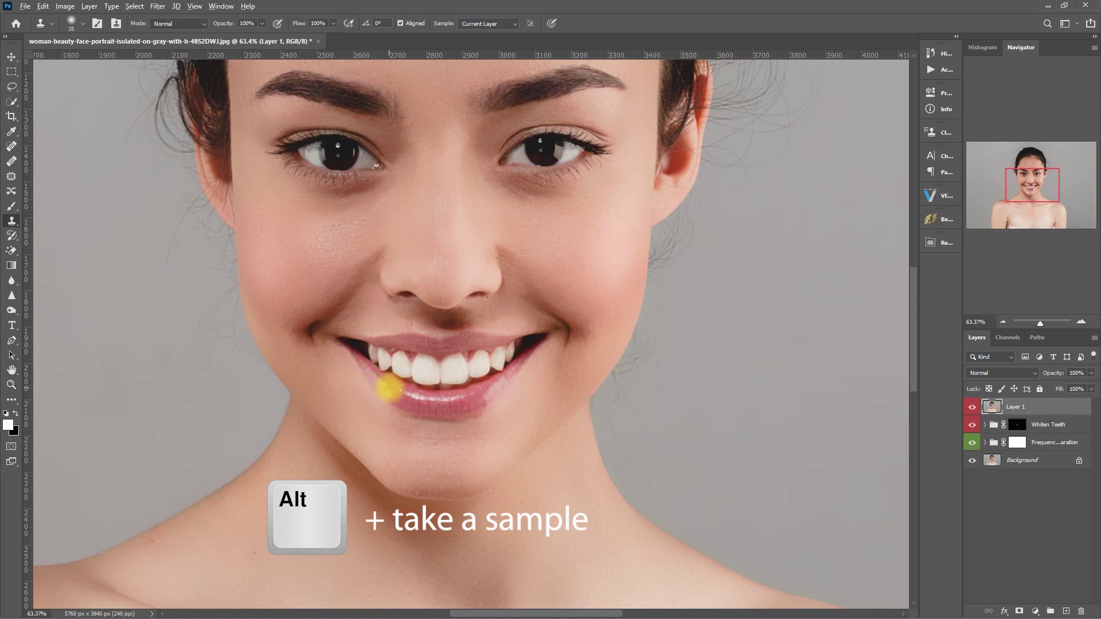
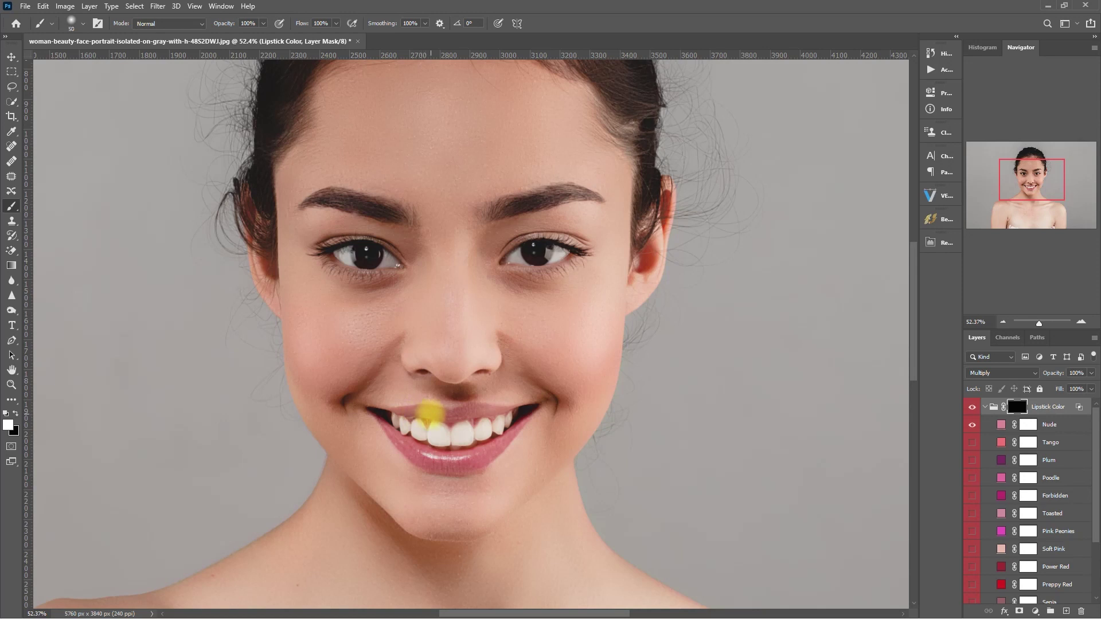
Paint white over the upper lip on the Lipstick Color group's mask
scroll(427, 412, "up", 3)
scroll(430, 401, "up", 1)
mouse_move(394, 376)
left_mouse_down()
mouse_move(420, 368)
mouse_move(467, 385)
mouse_move(516, 369)
mouse_move(574, 379)
mouse_move(413, 388)
mouse_move(363, 379)
mouse_move(433, 390)
mouse_move(560, 386)
mouse_move(532, 402)
left_mouse_up()
Remove the lipstick tint from the teeth and mouth edge by painting black on the mask with a smaller brush
key("bracketleft")
left_click(15, 413)
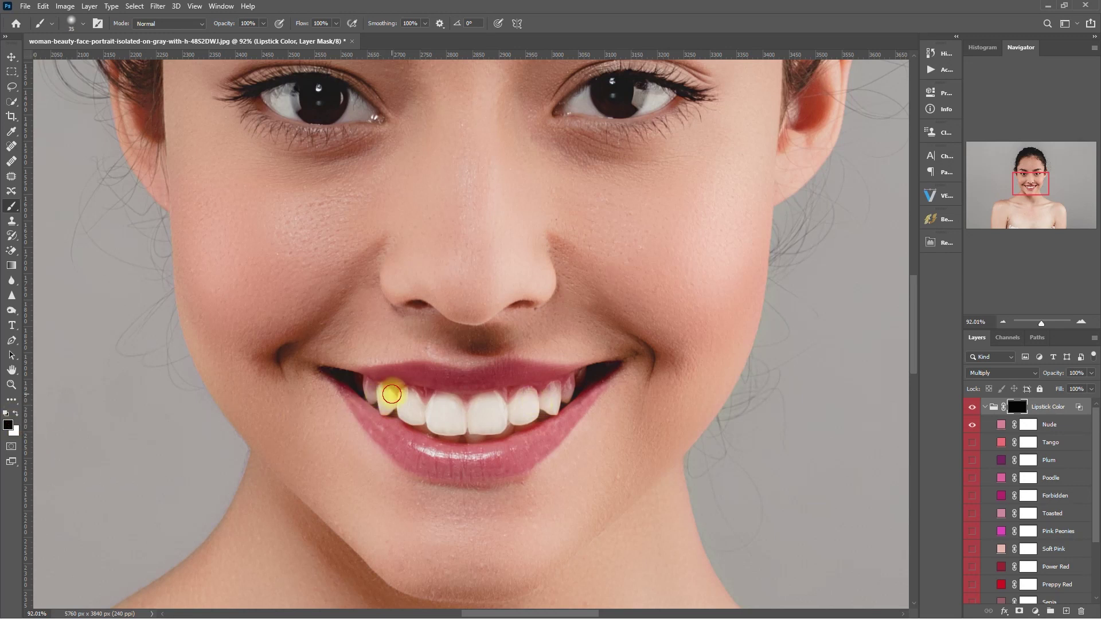
mouse_move(387, 393)
left_mouse_down()
mouse_move(363, 386)
mouse_move(467, 401)
mouse_move(572, 386)
mouse_move(524, 398)
mouse_move(363, 382)
mouse_move(516, 401)
mouse_move(559, 388)
mouse_move(424, 459)
left_mouse_up()
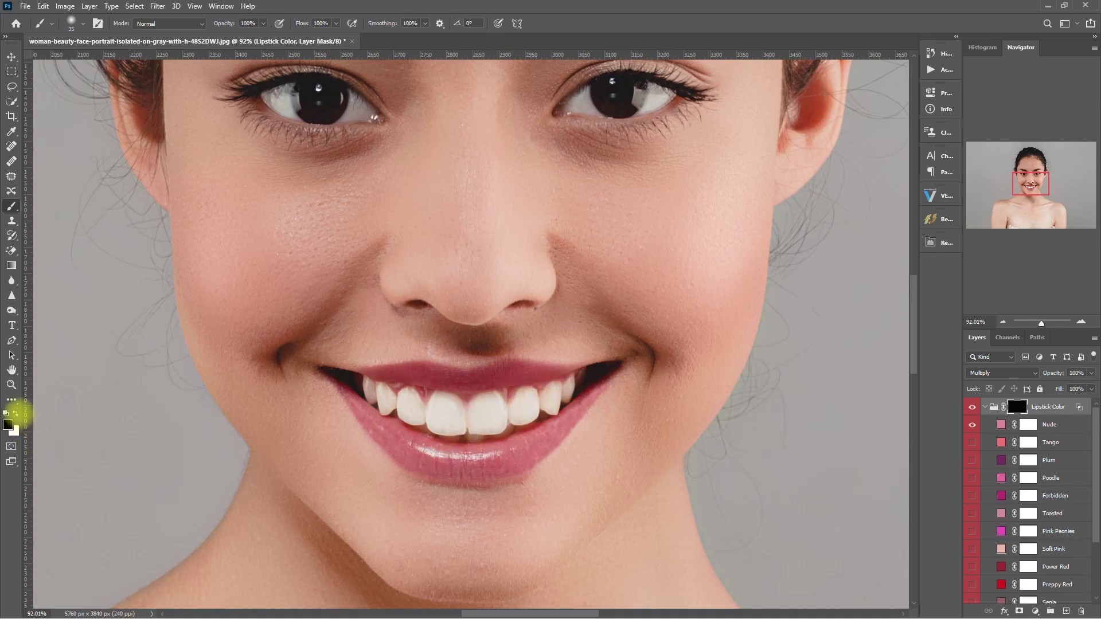
Paint white over the lower lip and mouth corners on the Lipstick Color mask, shrinking the brush for the narrow edges
left_click(15, 412)
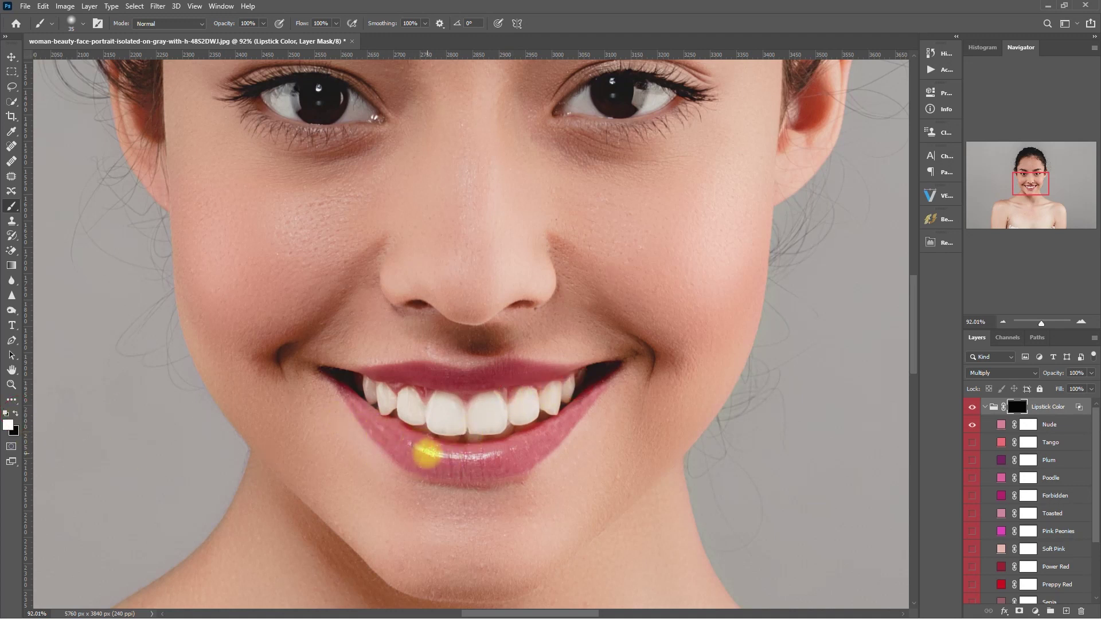
mouse_move(419, 455)
left_mouse_down()
mouse_move(457, 462)
mouse_move(537, 440)
mouse_move(582, 401)
mouse_move(529, 453)
mouse_move(487, 465)
mouse_move(386, 435)
mouse_move(403, 440)
mouse_move(342, 383)
mouse_move(389, 435)
mouse_move(388, 423)
mouse_move(494, 452)
mouse_move(414, 463)
mouse_move(477, 467)
mouse_move(552, 431)
mouse_move(596, 383)
left_mouse_up()
key("bracketleft")
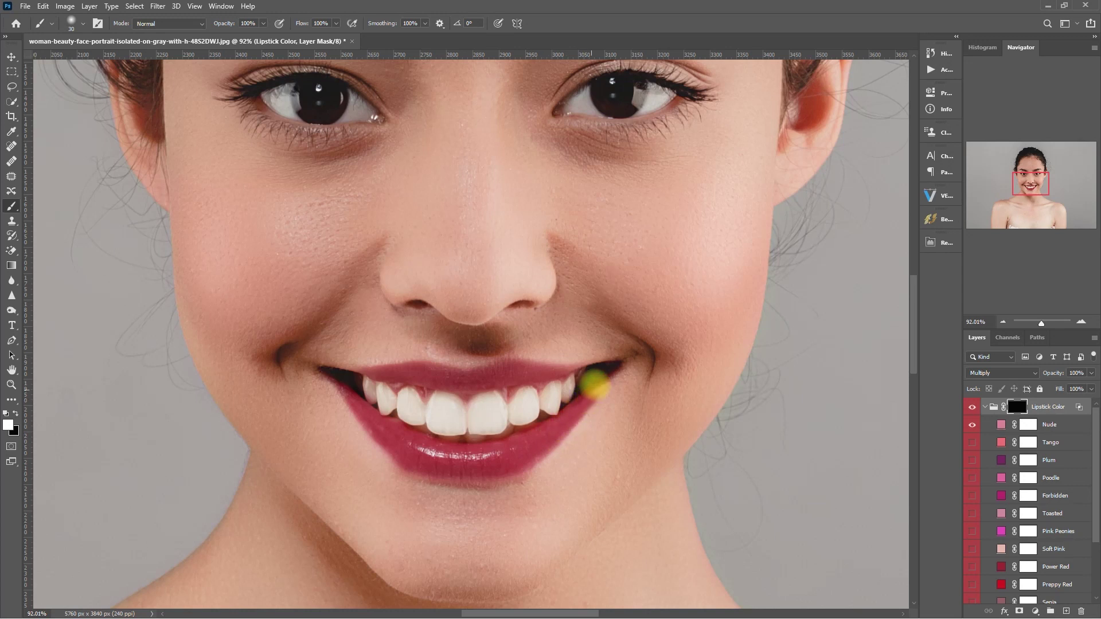
left_click_drag(340, 383, 371, 427)
mouse_move(585, 403)
left_mouse_down()
mouse_move(606, 376)
mouse_move(565, 400)
left_mouse_up()
left_click(396, 431)
mouse_move(390, 425)
left_mouse_down()
mouse_move(468, 453)
mouse_move(548, 425)
mouse_move(466, 458)
mouse_move(393, 450)
mouse_move(373, 427)
mouse_move(421, 469)
mouse_move(504, 469)
mouse_move(553, 437)
left_mouse_up()
Paint black over the color spill on the teeth and compare the lips with the Lipstick Color group hidden and shown
key("x")
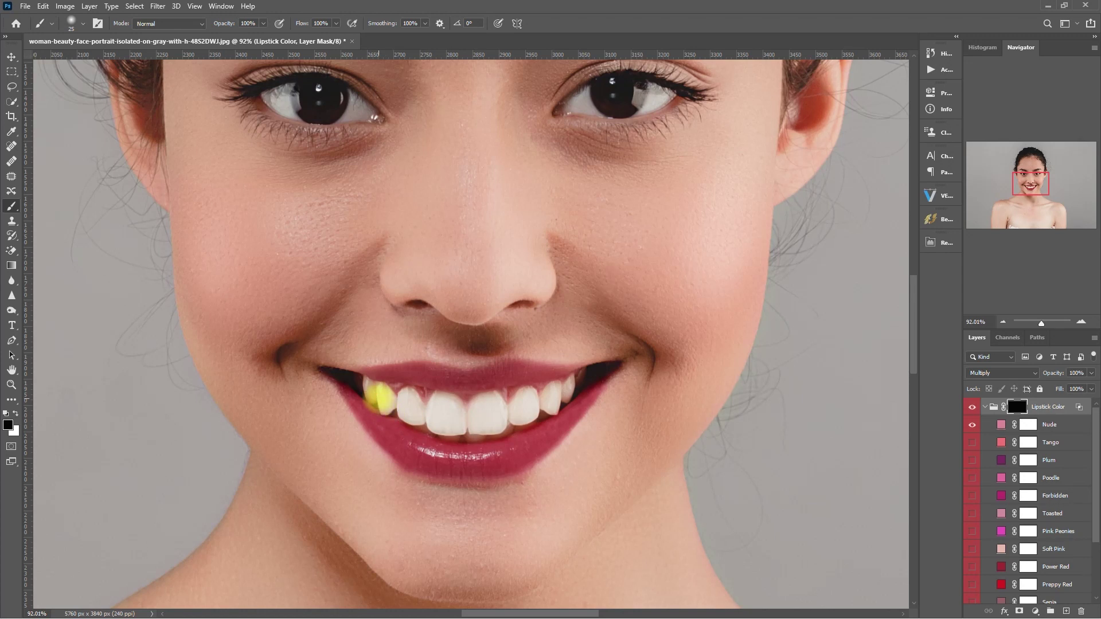
mouse_move(367, 390)
left_mouse_down()
mouse_move(463, 435)
mouse_move(521, 425)
mouse_move(562, 389)
mouse_move(627, 365)
mouse_move(609, 386)
mouse_move(384, 401)
mouse_move(418, 423)
mouse_move(523, 422)
left_mouse_up()
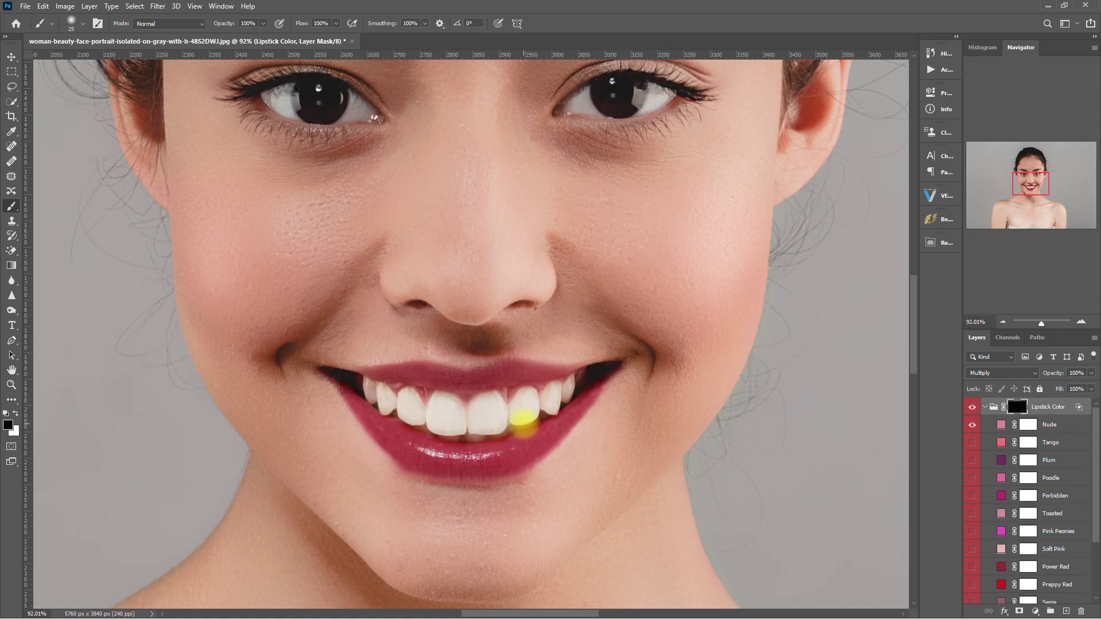
left_click(972, 407)
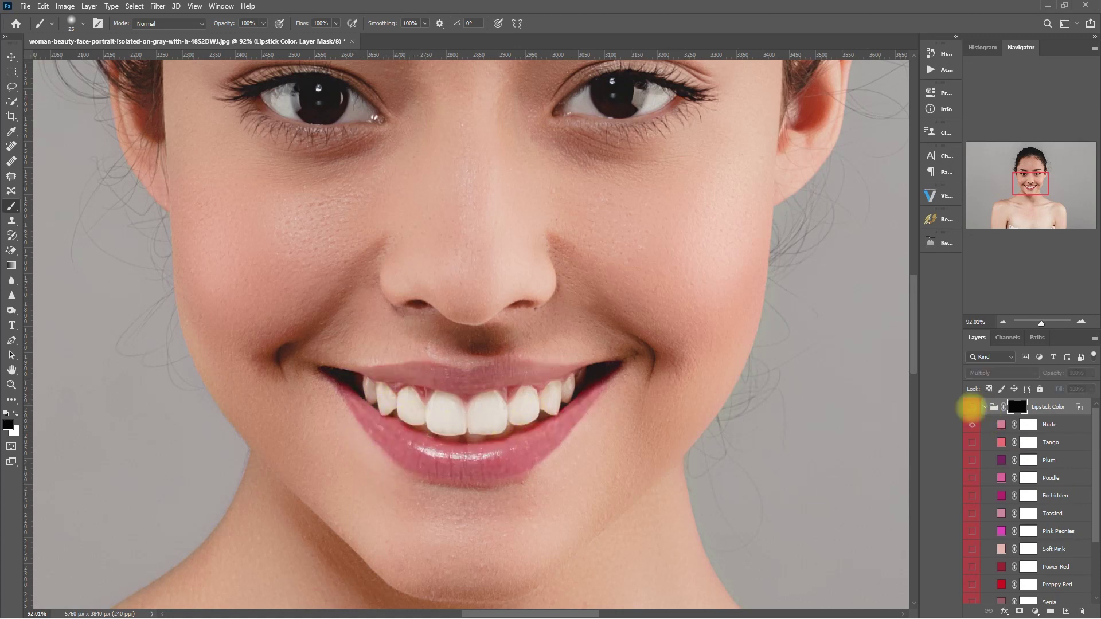
left_click(972, 407)
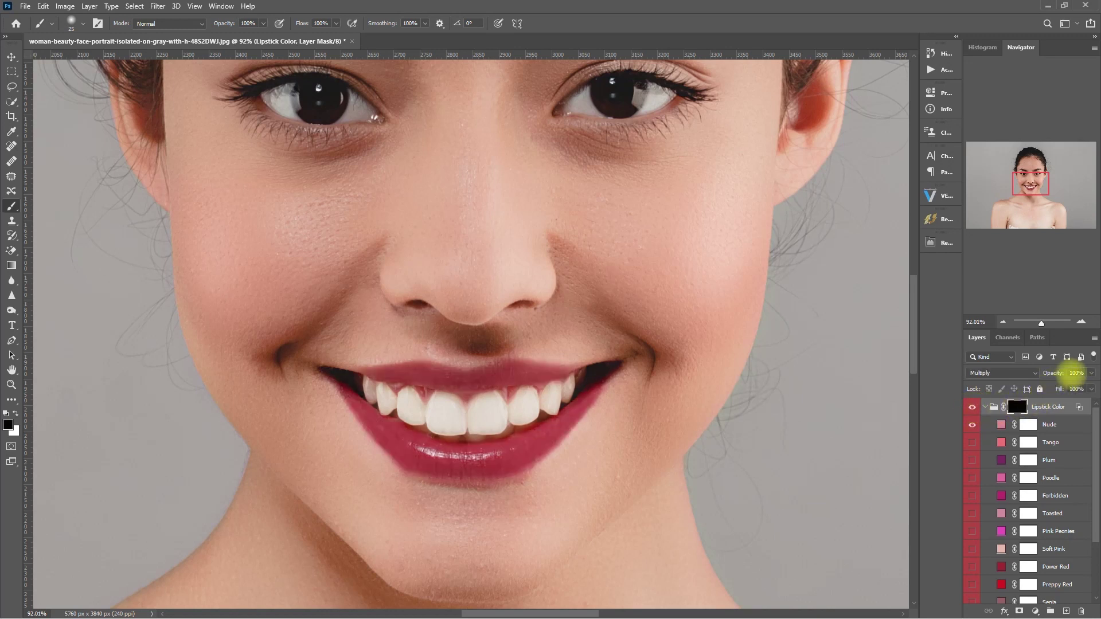
Set the Lipstick Color group's opacity to 80%
left_click(1074, 373)
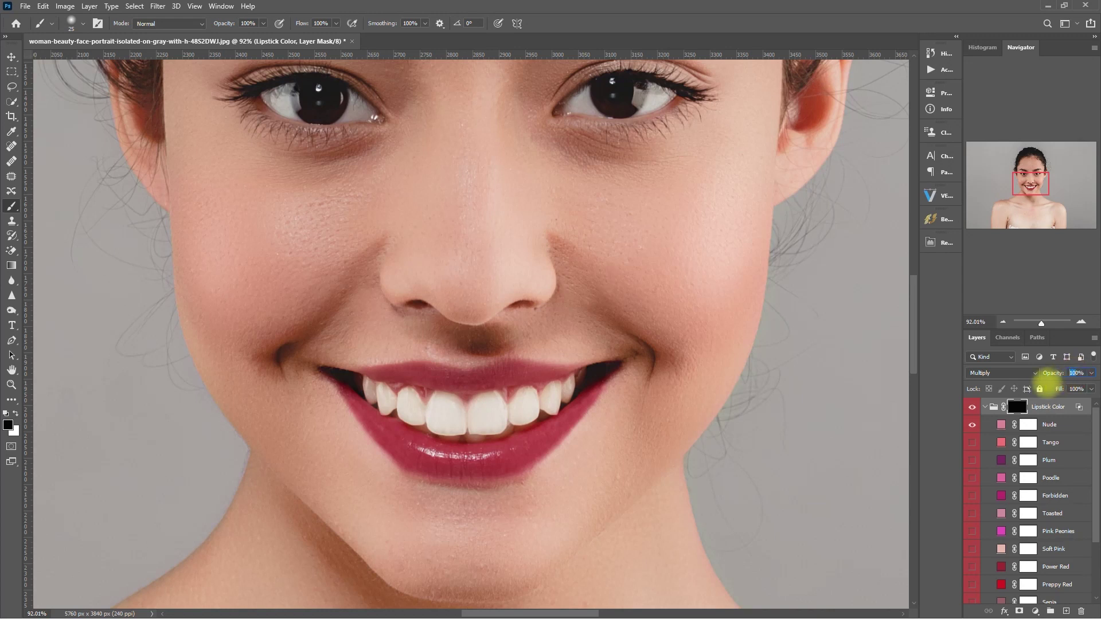
type("80")
key("Return")
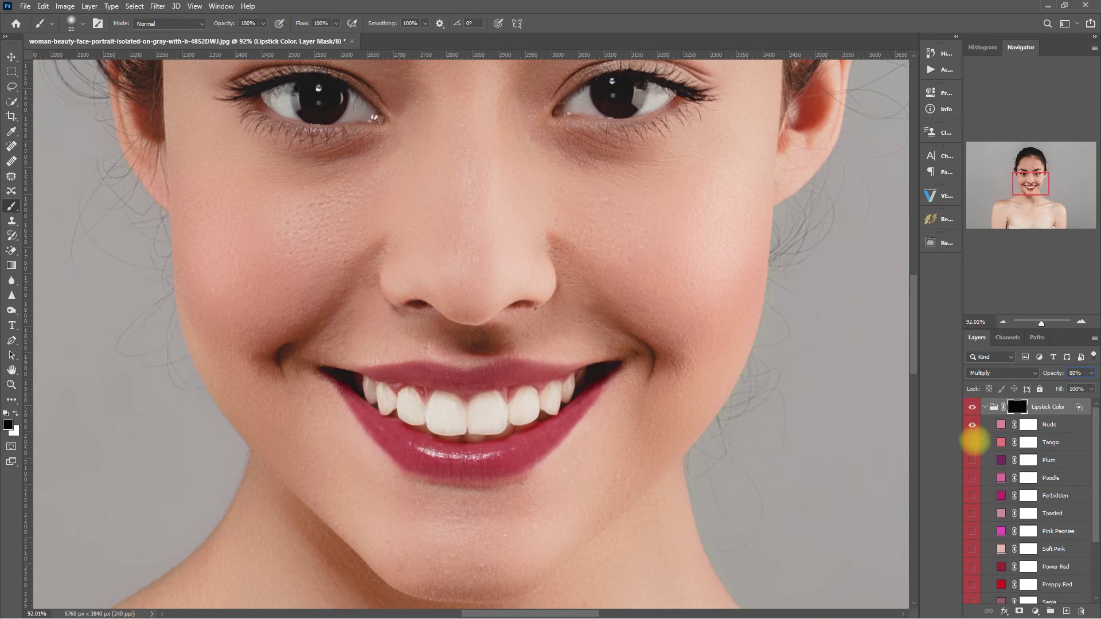
Hide the Nude shade and preview the other lipstick shades one at a time, from Tango through Sepia
left_click(972, 425)
left_click(972, 442)
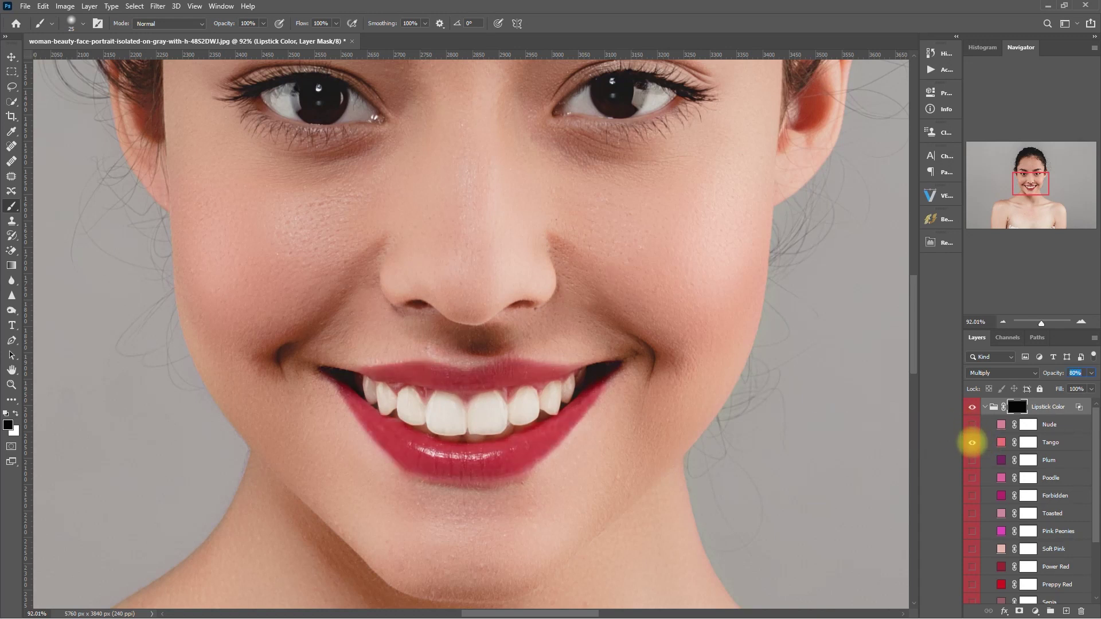
left_click(972, 443)
left_click(971, 460)
left_click(971, 466)
left_click(971, 476)
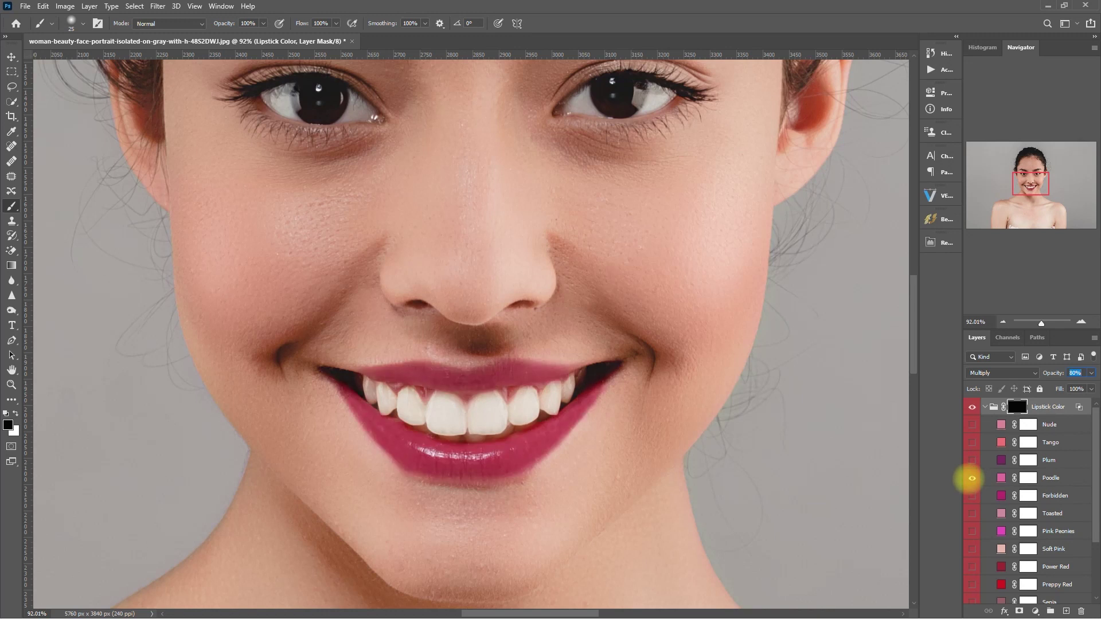
left_click(971, 476)
left_click(972, 495)
left_click(972, 496)
left_click(971, 514)
left_click(971, 513)
left_click(971, 531)
left_click(970, 530)
left_click(972, 549)
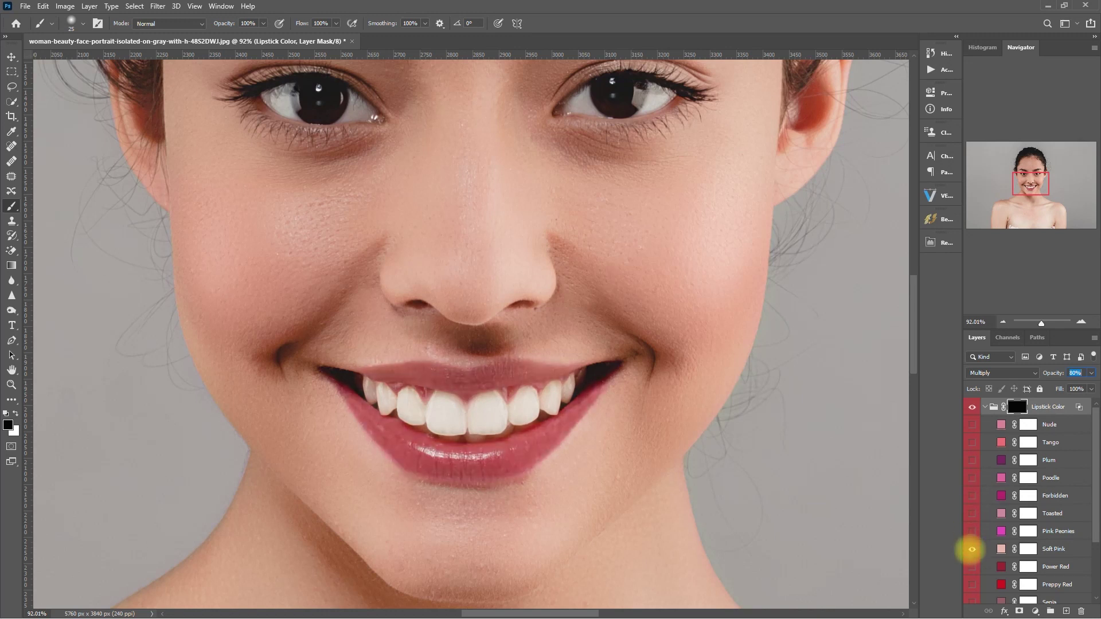
left_click(972, 550)
left_click(973, 567)
left_click(972, 567)
left_click(972, 584)
left_click(973, 584)
scroll(972, 582, "down", 2)
left_click(973, 549)
left_click(974, 548)
Show the Soft Pink lipstick shade and collapse the Lipstick Color group
left_click(972, 496)
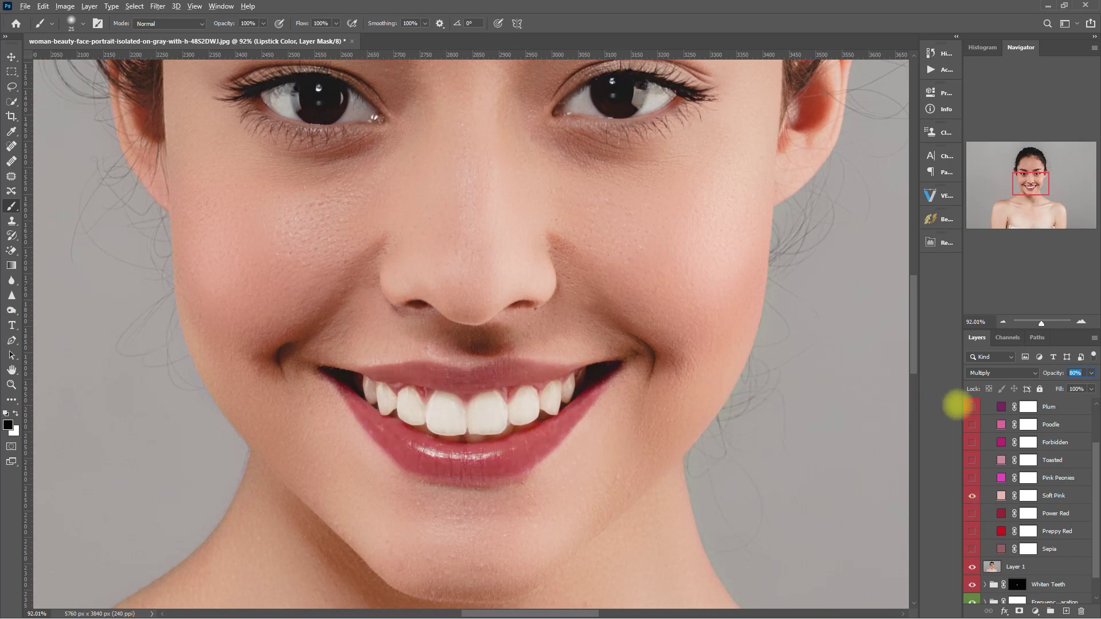
scroll(1012, 442, "up", 3)
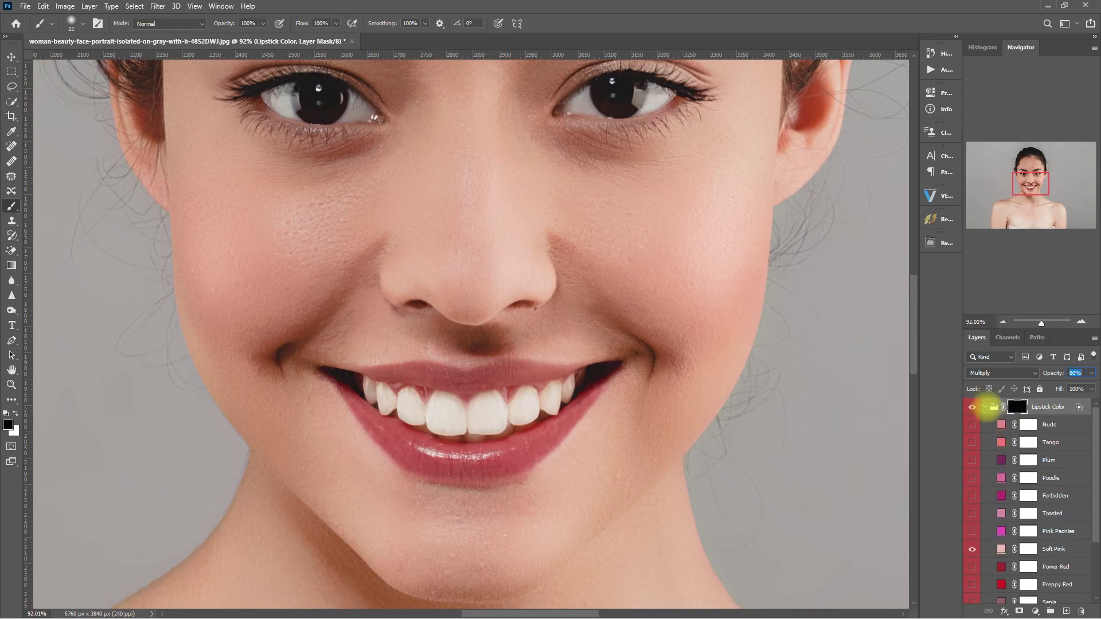
left_click(985, 407)
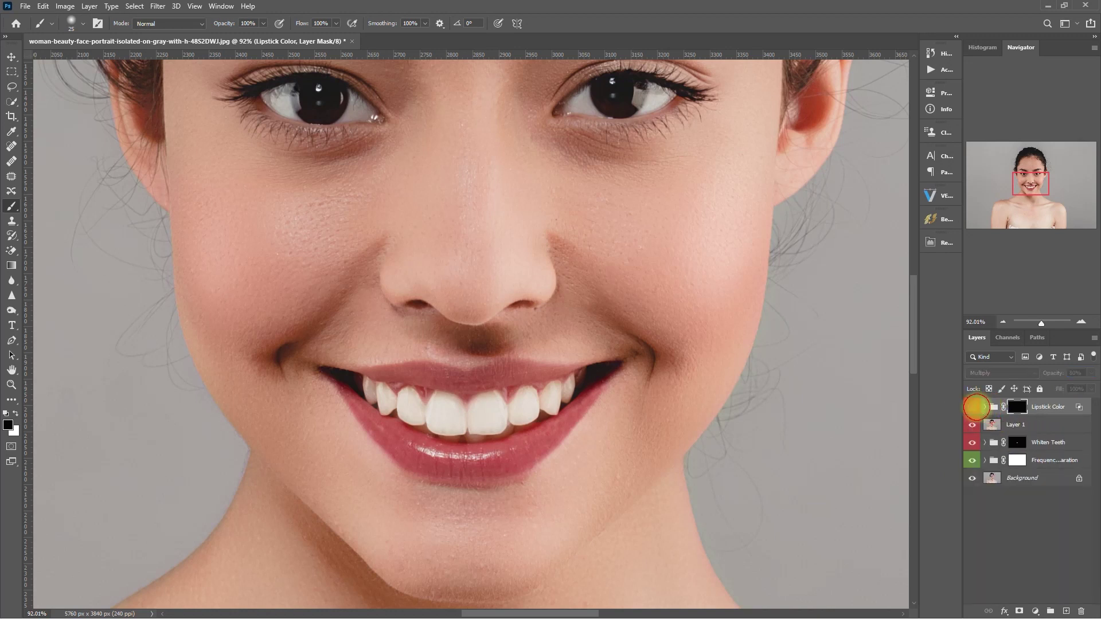
Compare the lips with the Lipstick Color group hidden and shown, both close up and at a wider view of the face
left_click(973, 407)
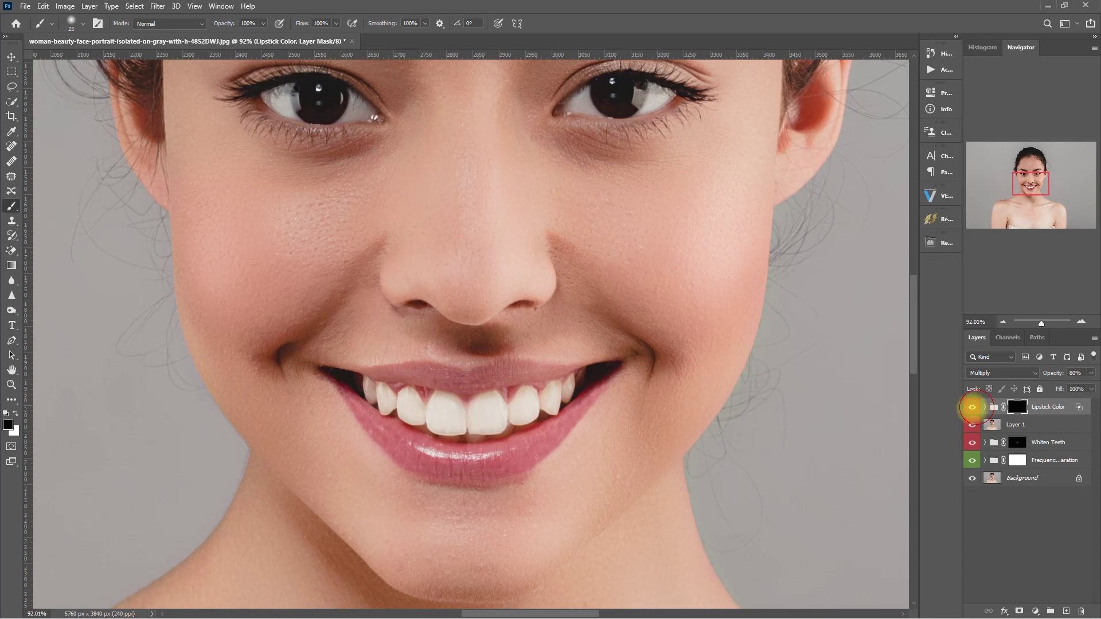
left_click(974, 407)
scroll(373, 467, "down", 3)
scroll(418, 430, "down", 3)
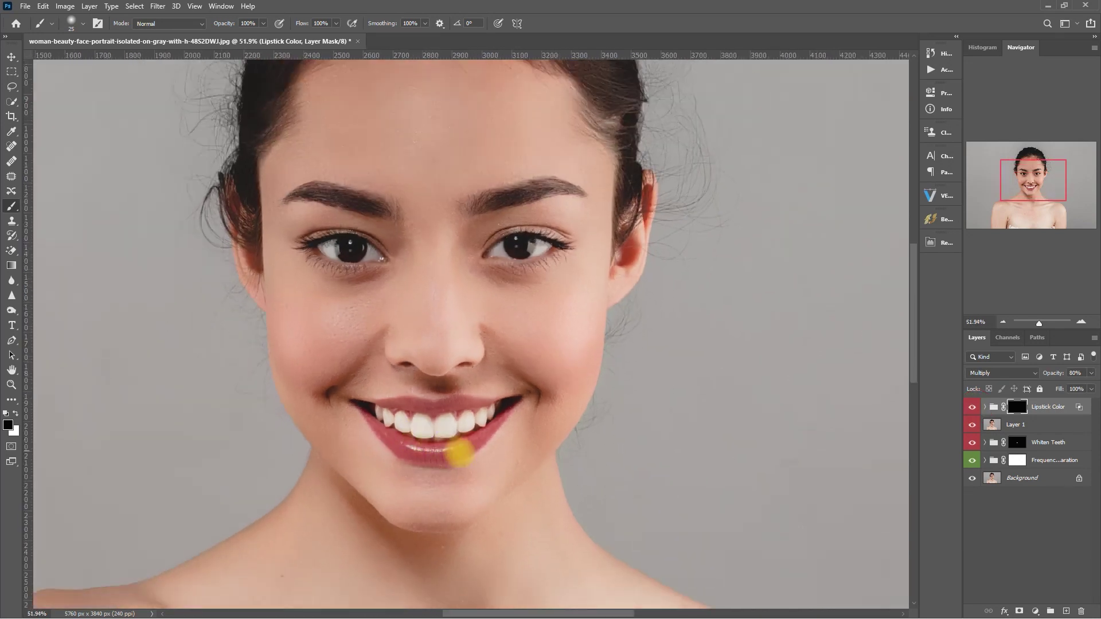
scroll(495, 469, "down", 1)
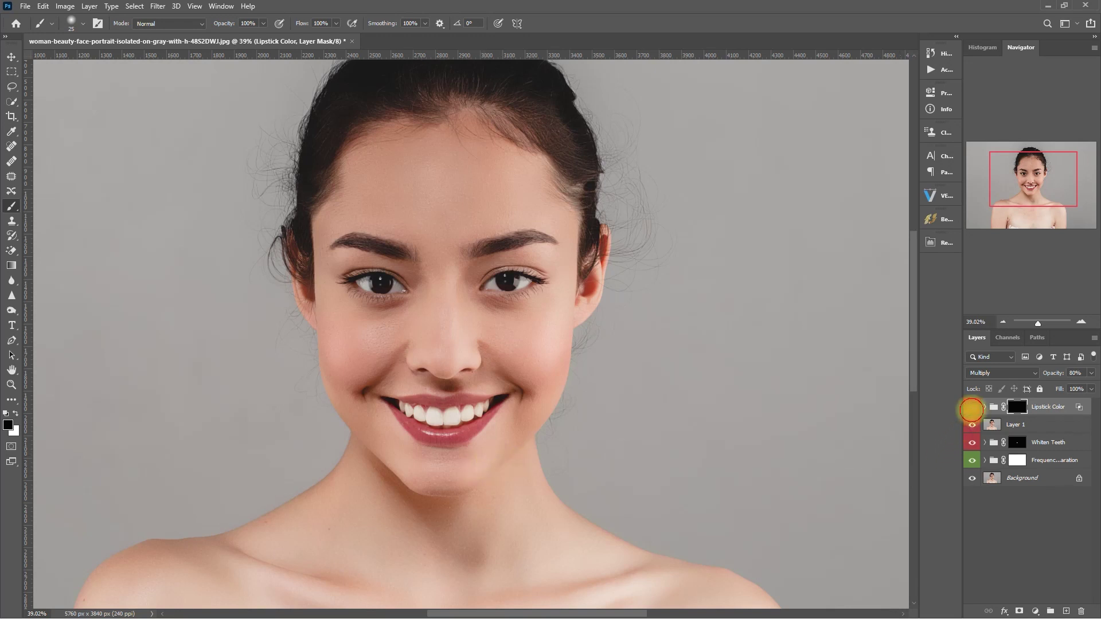
left_click(971, 408)
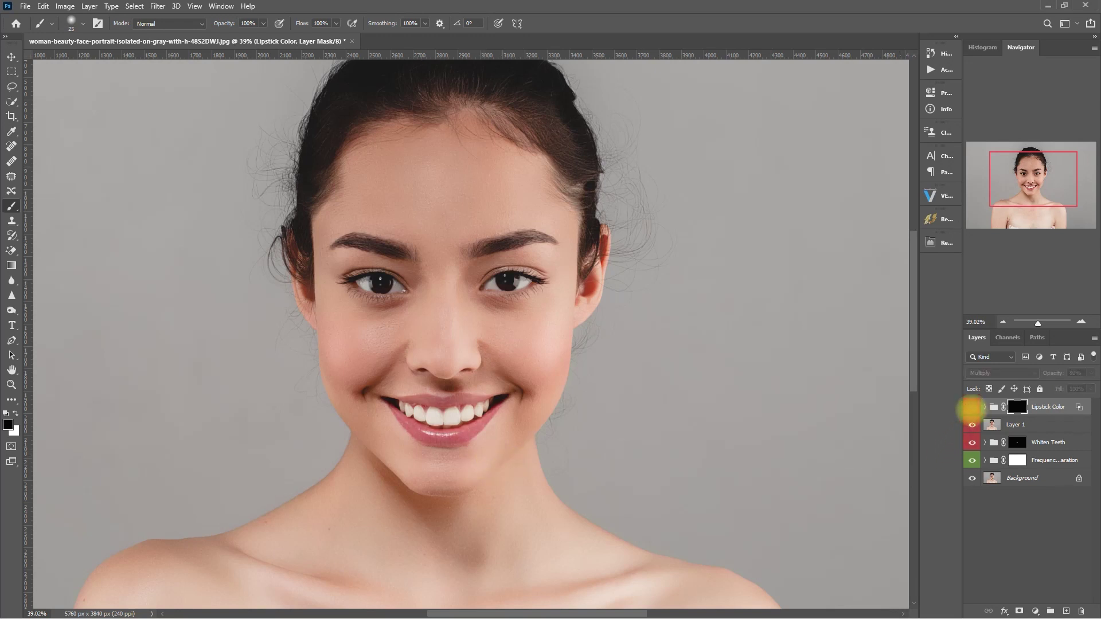
left_click(972, 407)
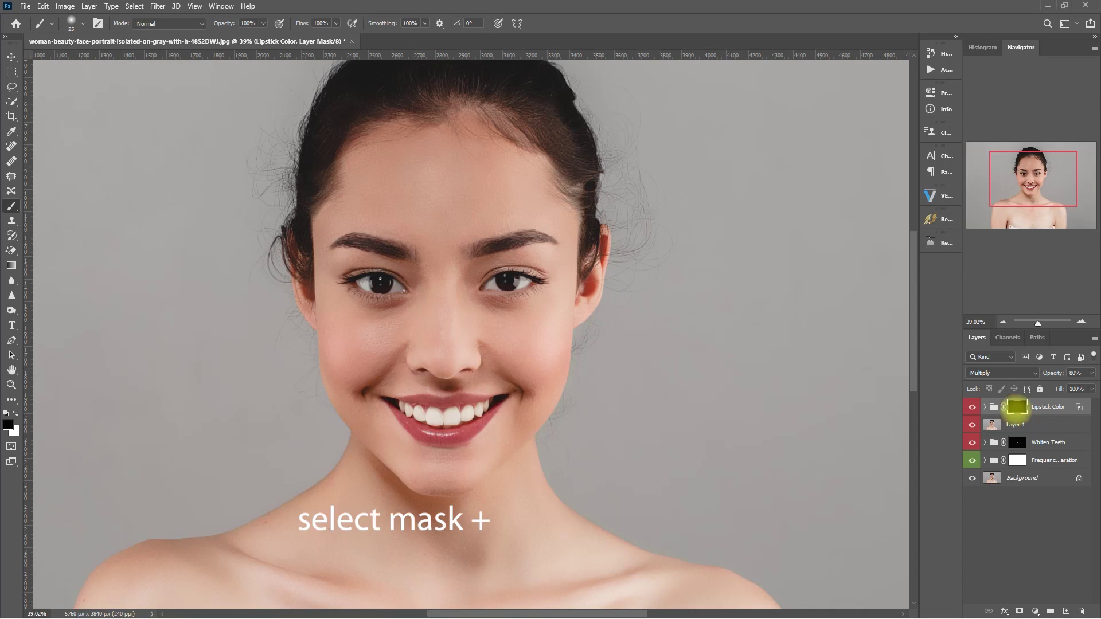
Display the Lipstick Color group's mask on its own and clean up the outer edge of the lower lip with a 35 px brush
left_click(1017, 406, "alt")
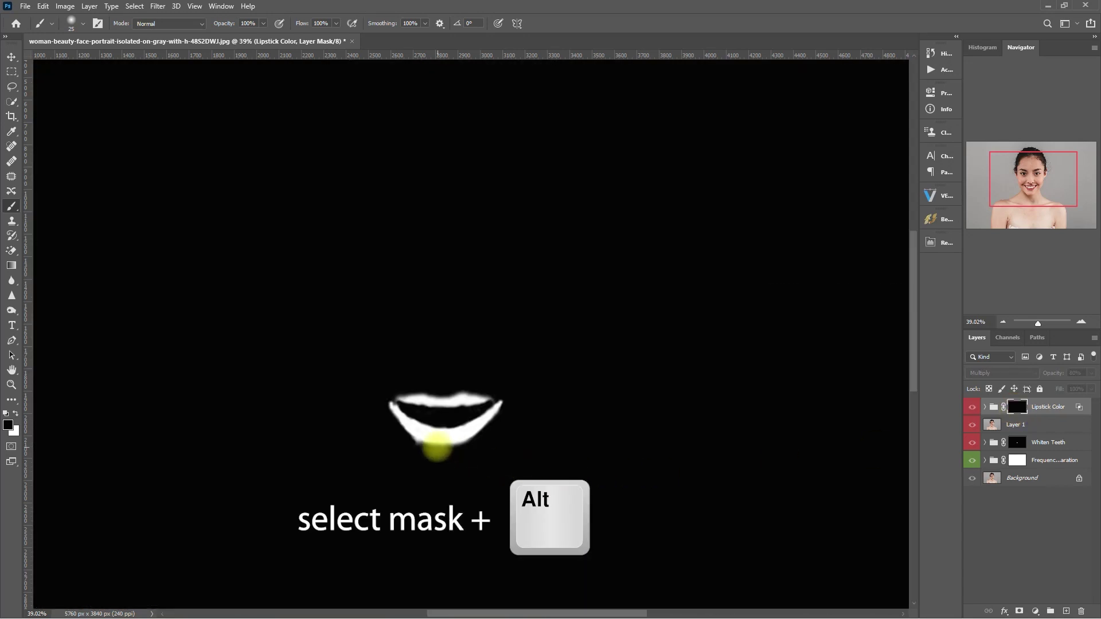
scroll(438, 447, "up", 2)
scroll(438, 447, "up", 3)
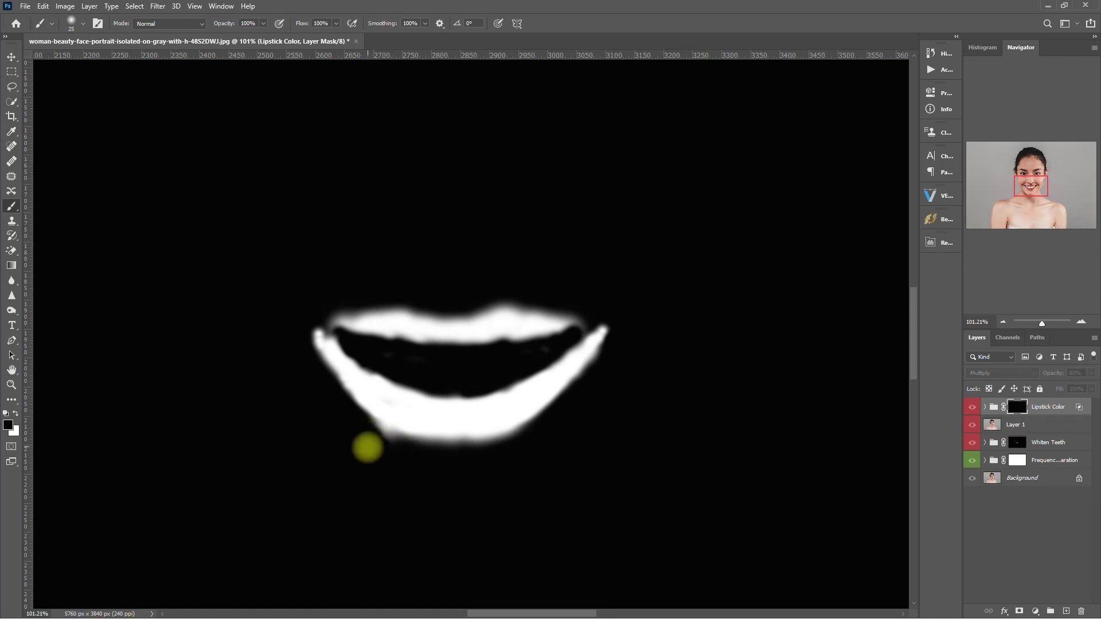
key("bracketright")
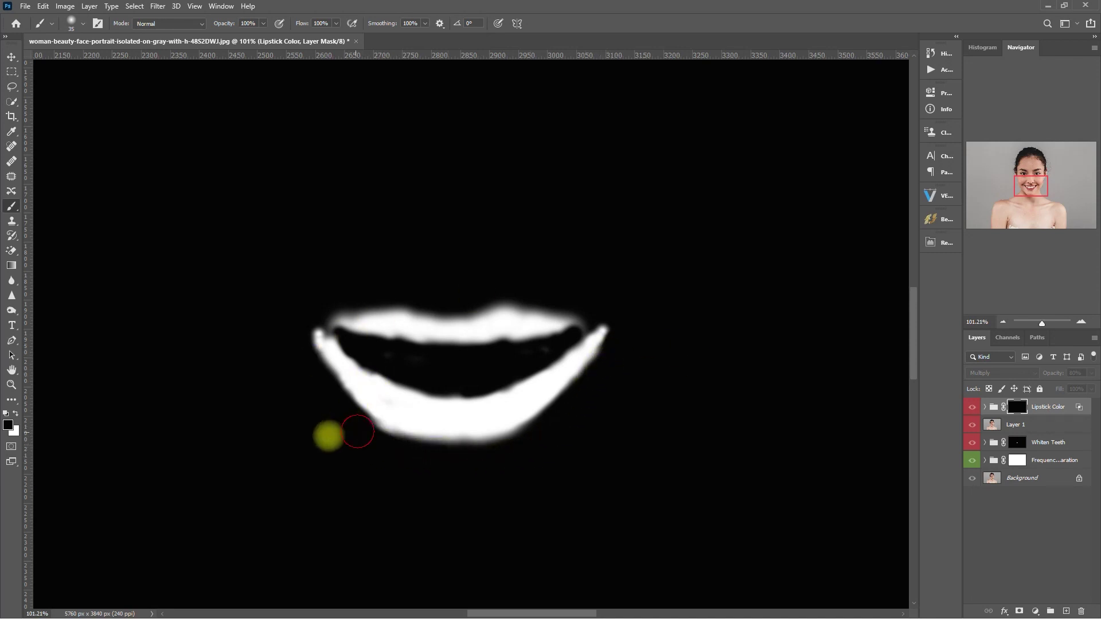
key("x")
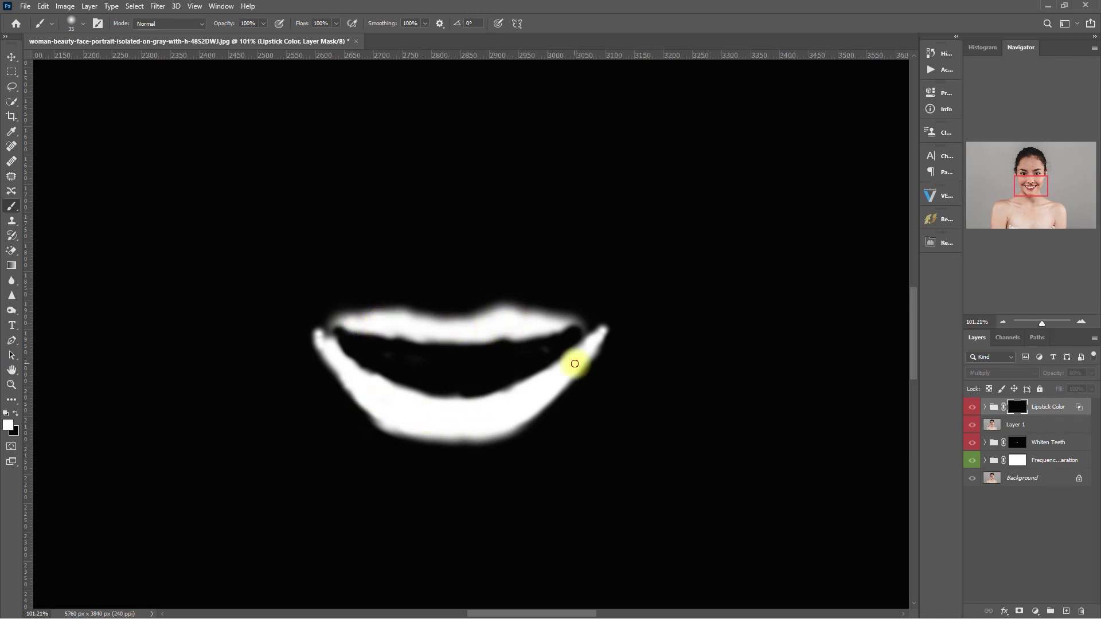
Paint out the gray specks inside the mouth opening of the mask in black and return to the normal image view
key("x")
key("bracketleft")
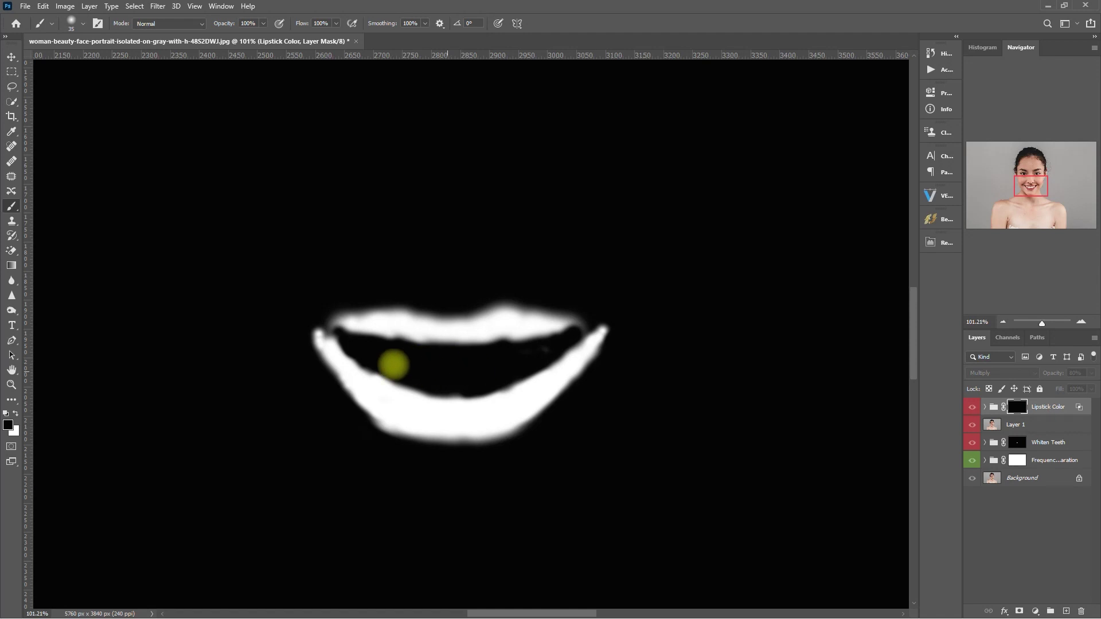
left_click(521, 360)
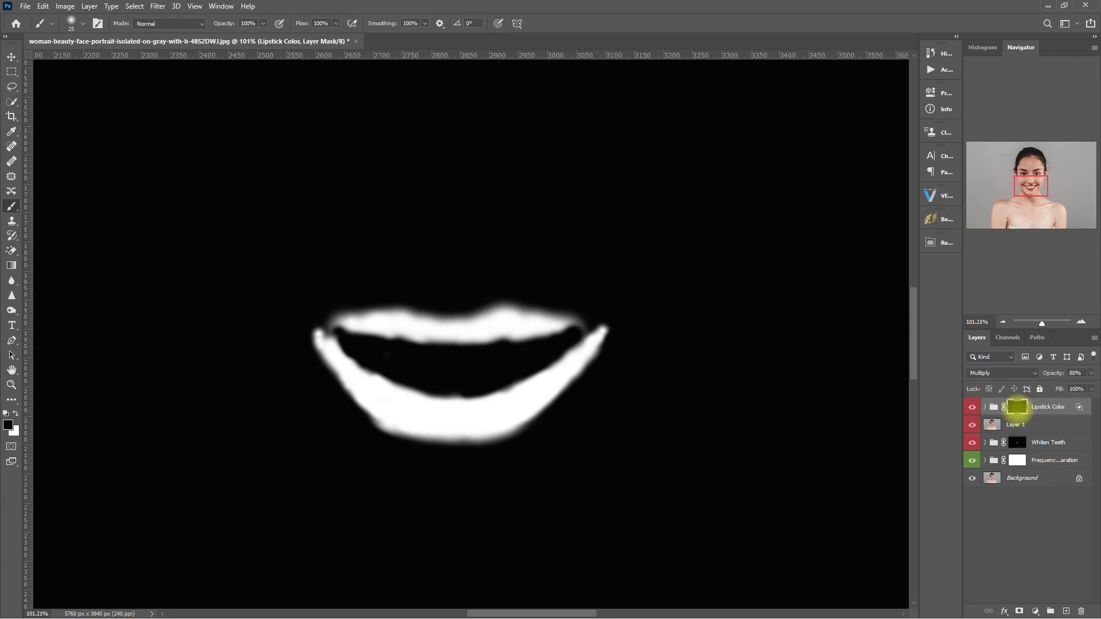
left_click(1016, 406, "alt")
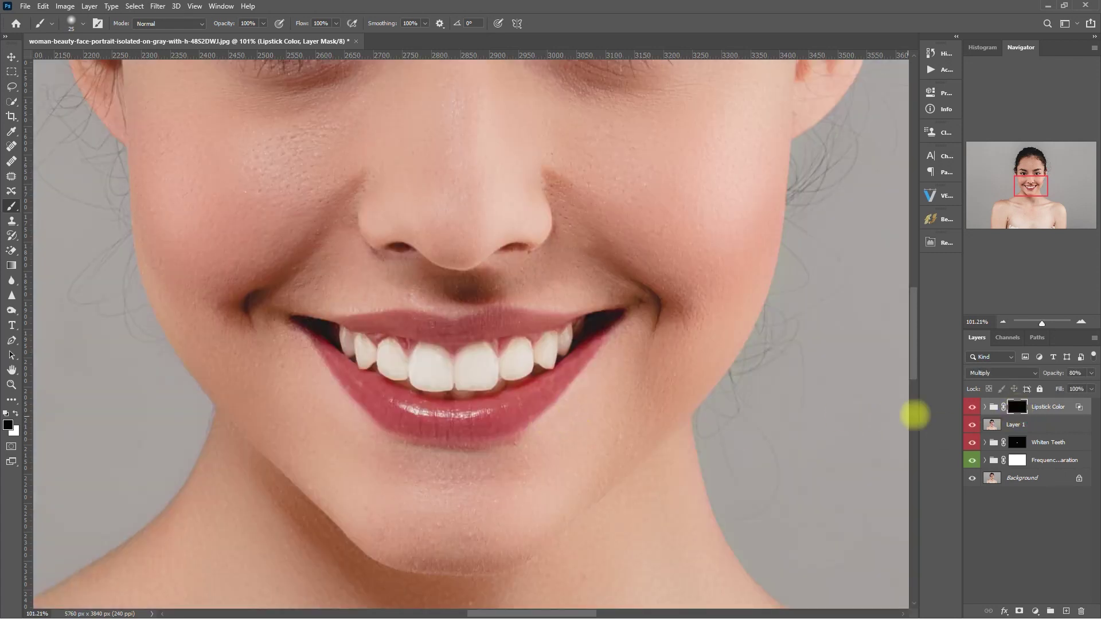
Compare the whole face with the Lipstick Color group hidden and shown
scroll(507, 364, "down", 5)
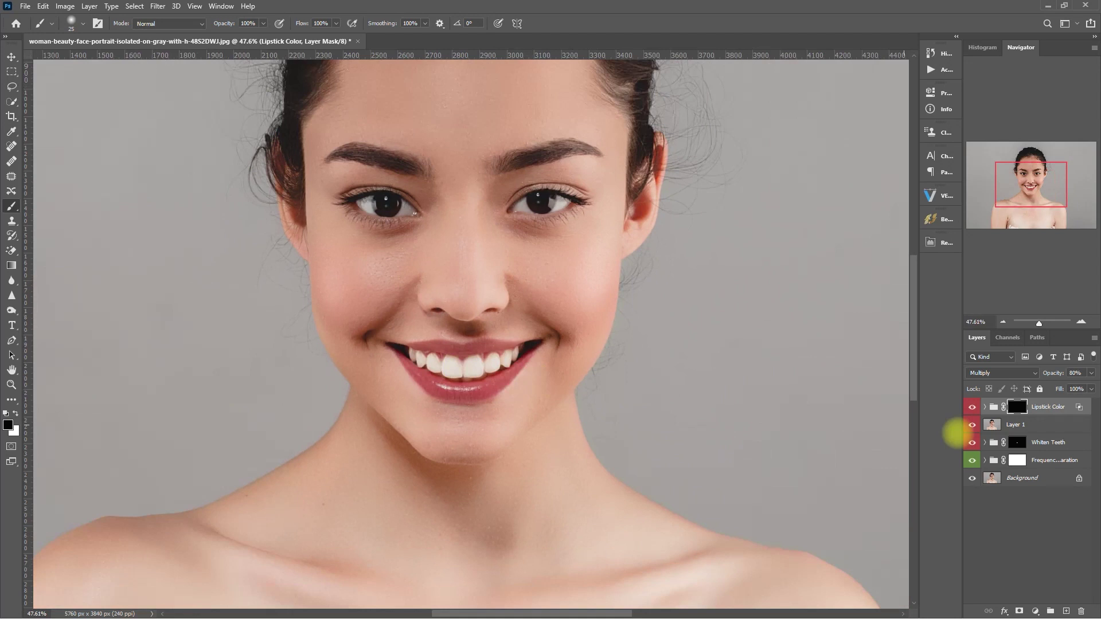
left_click(972, 407)
left_click(973, 407)
scroll(627, 438, "up", 3)
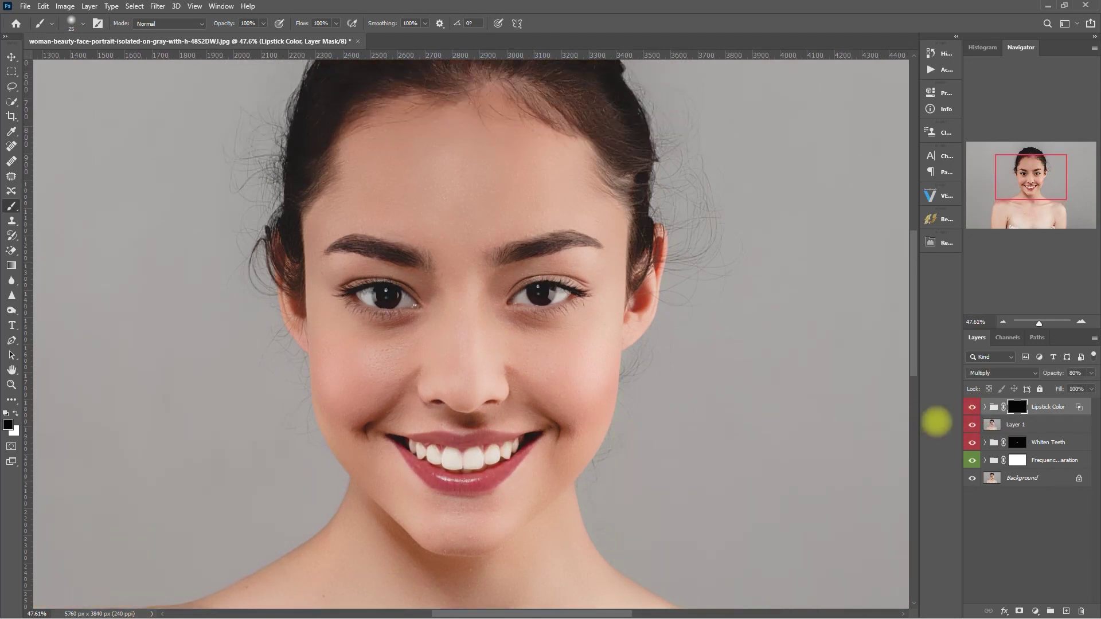
left_click(972, 408)
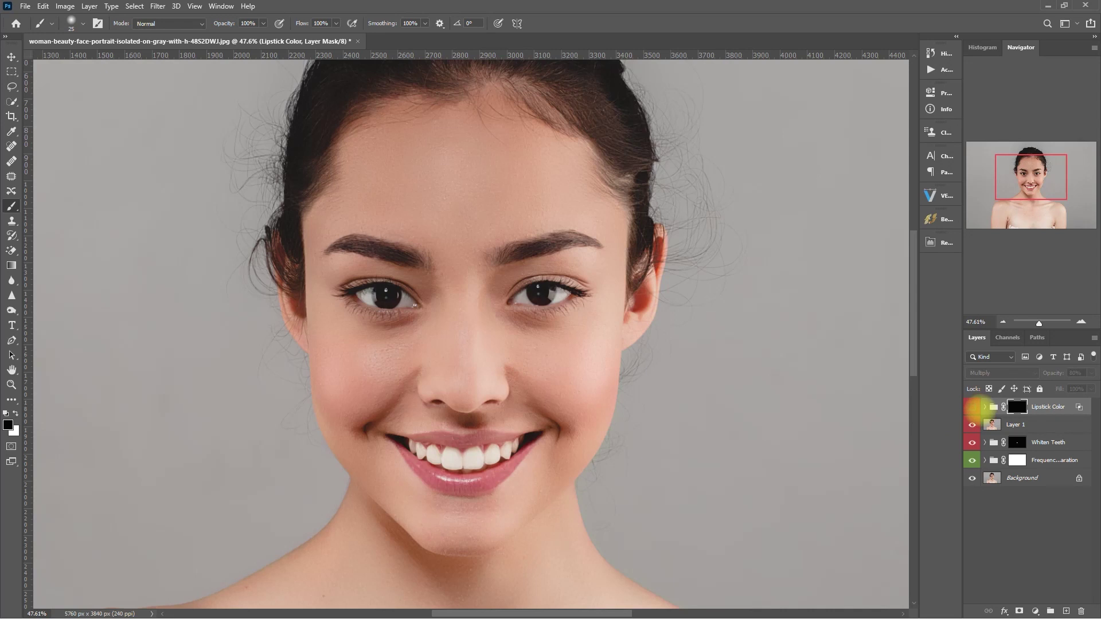
left_click(973, 408)
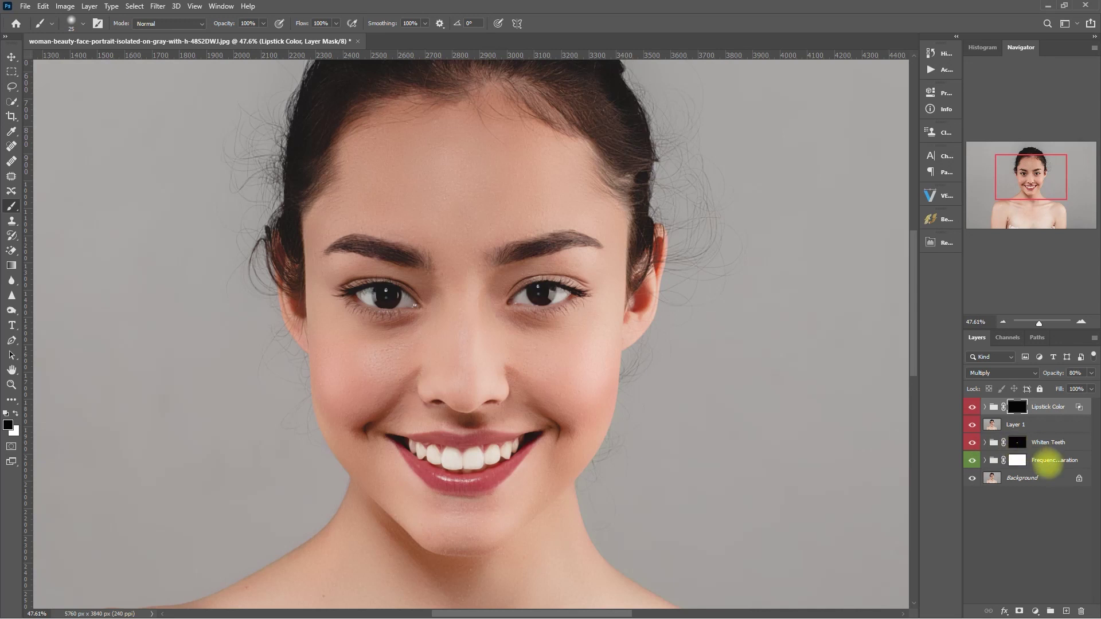
Group all the retouching layers above the Background and compare the portrait with the new group hidden and shown
left_click(1047, 466, "shift")
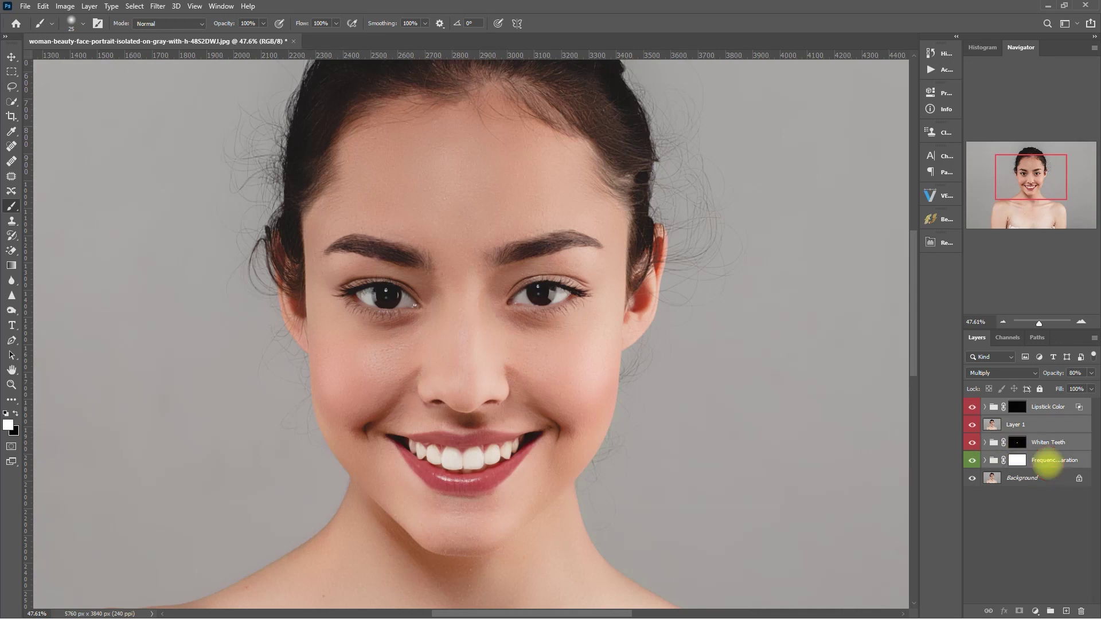
key("ctrl+g")
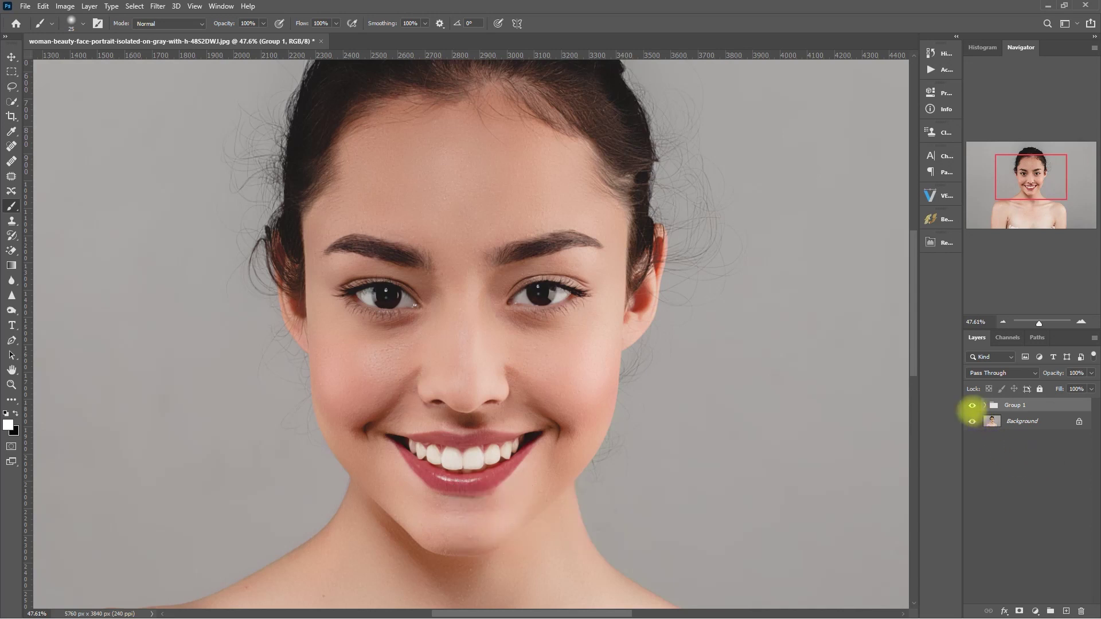
left_click(972, 406)
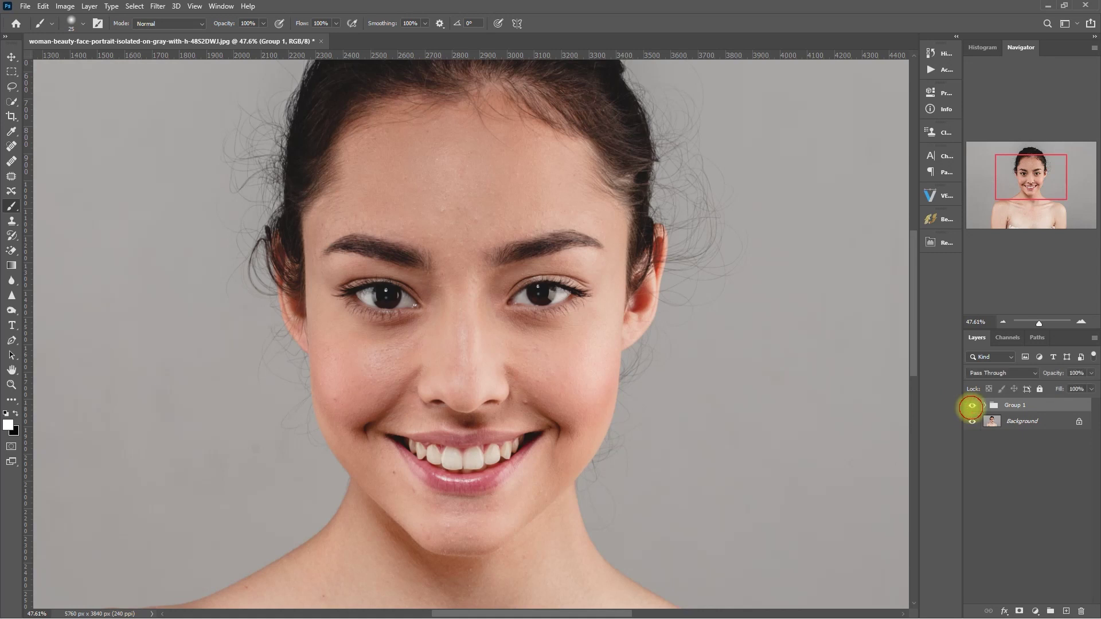
left_click(972, 405)
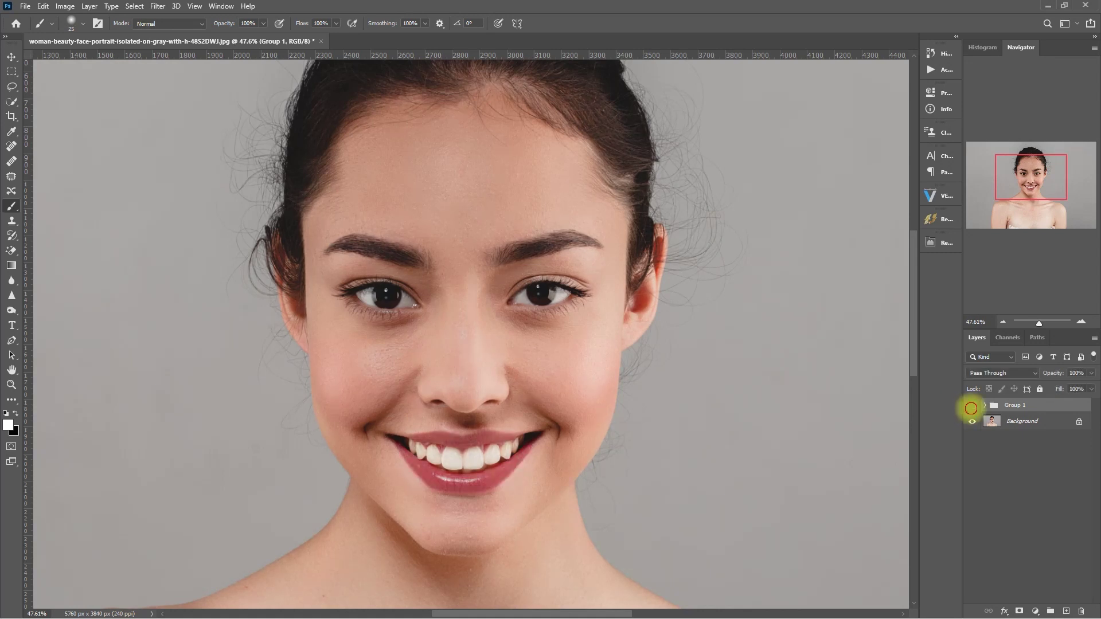
left_click(971, 406)
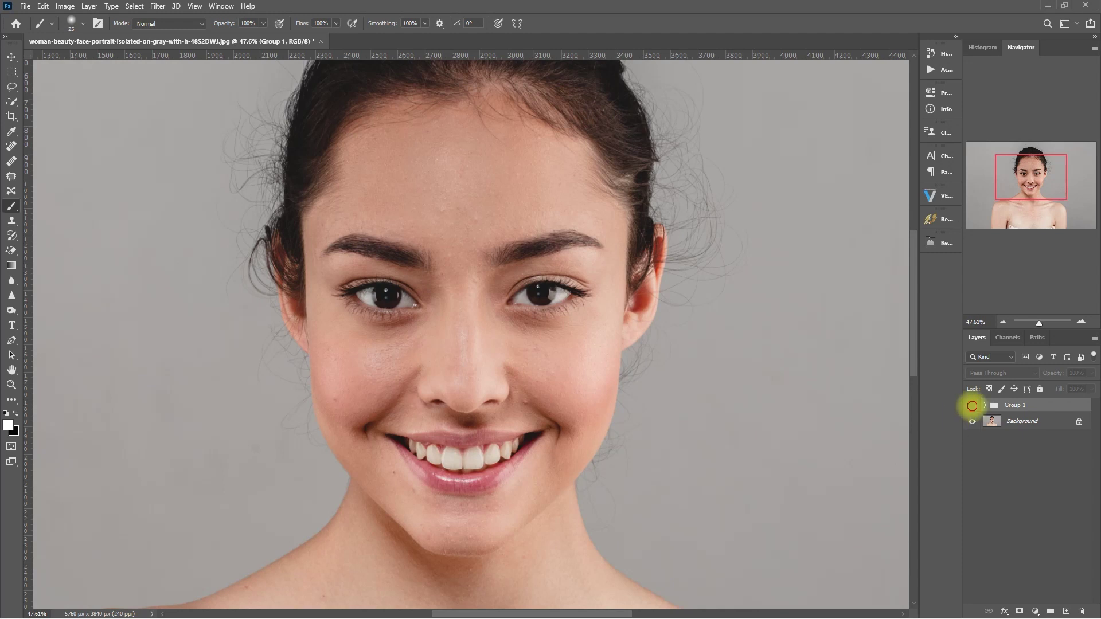
left_click(972, 406)
Examine the face up close, comparing the skin, teeth and lips with the retouching group hidden and shown
scroll(585, 424, "up", 2)
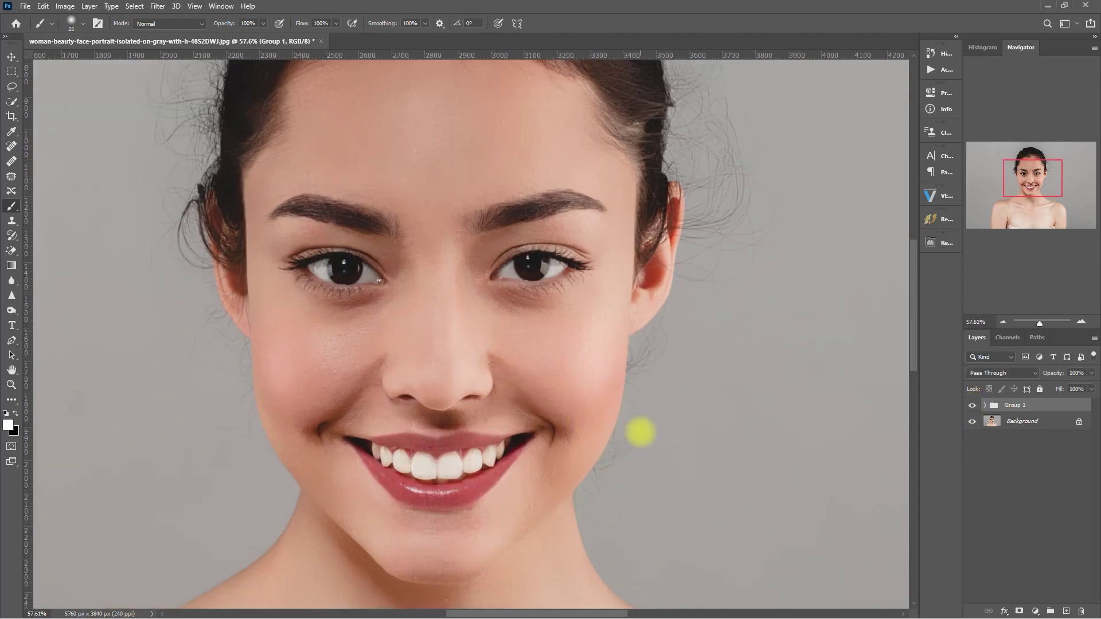
scroll(658, 443, "up", 1)
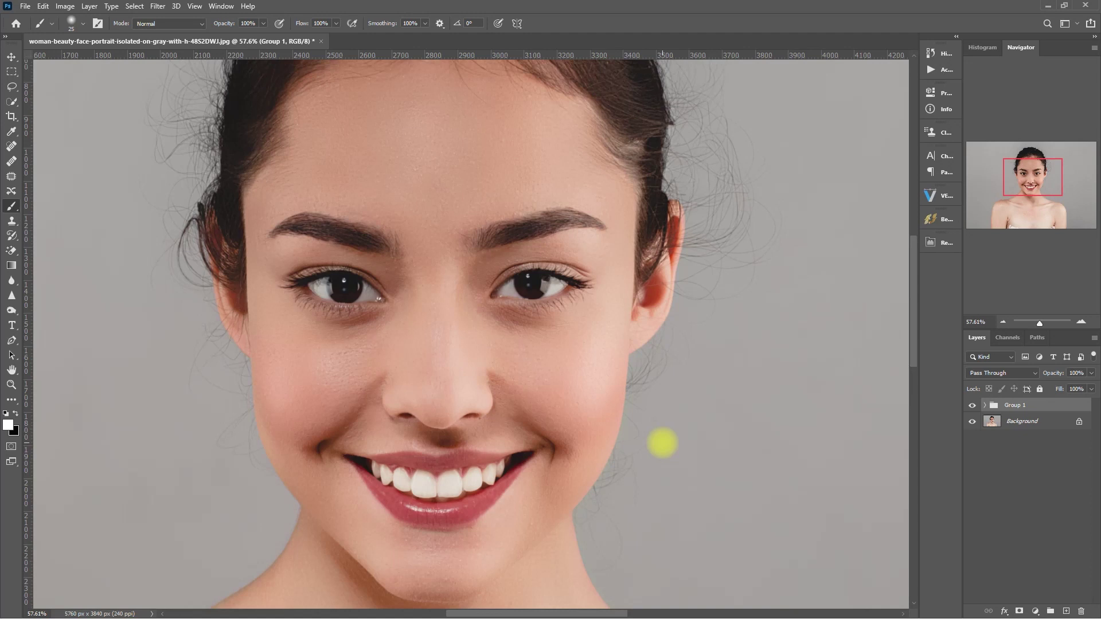
scroll(659, 443, "up", 1)
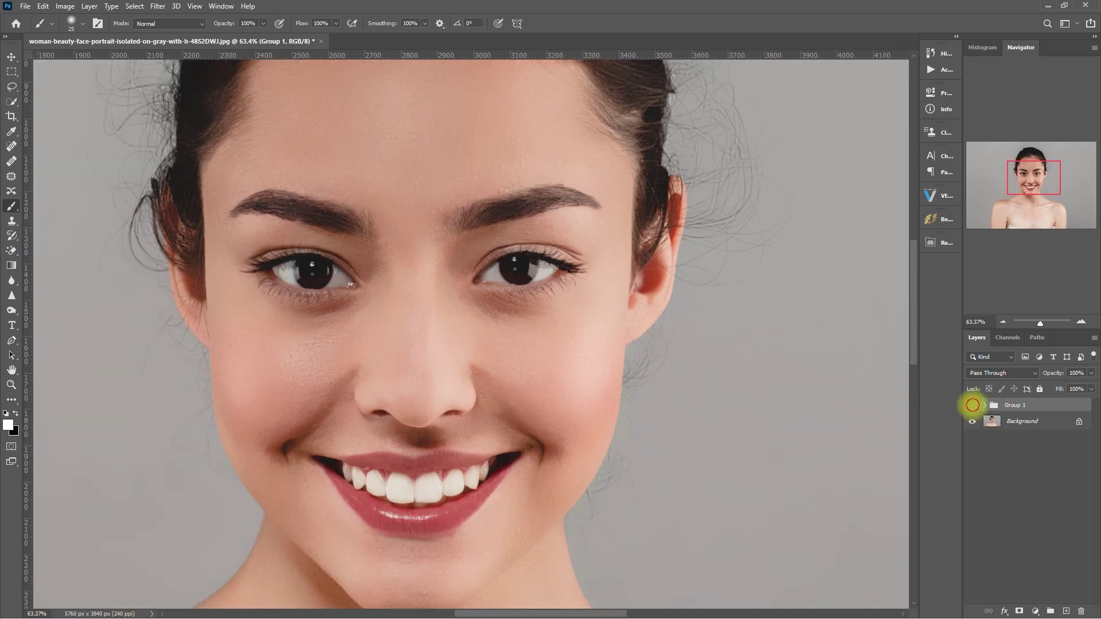
left_click(972, 405)
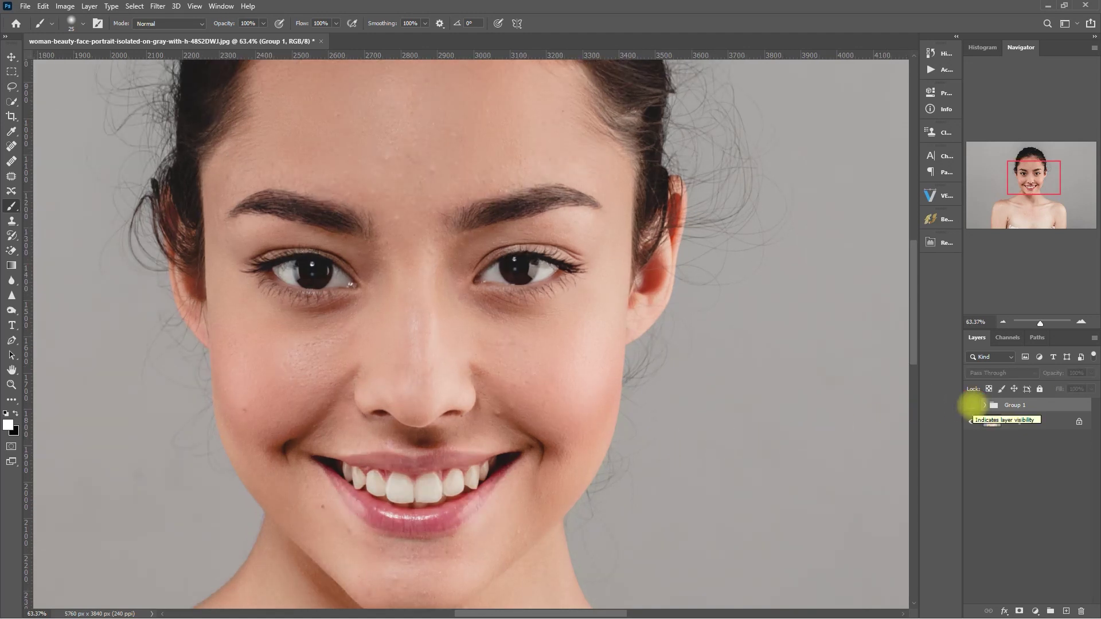
left_click(972, 405)
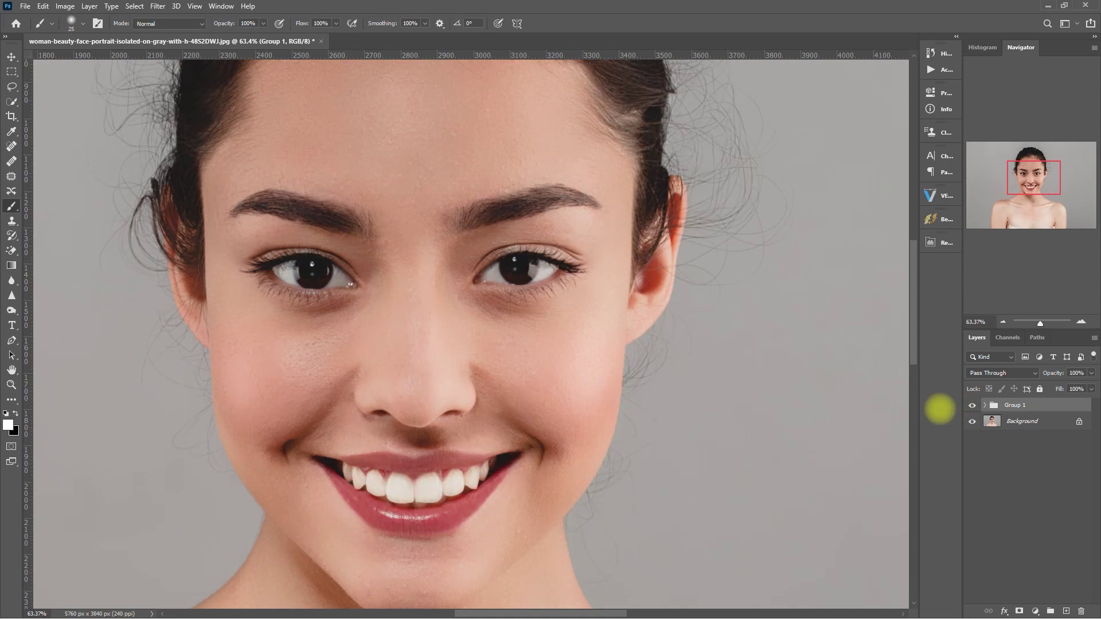
left_click(972, 405)
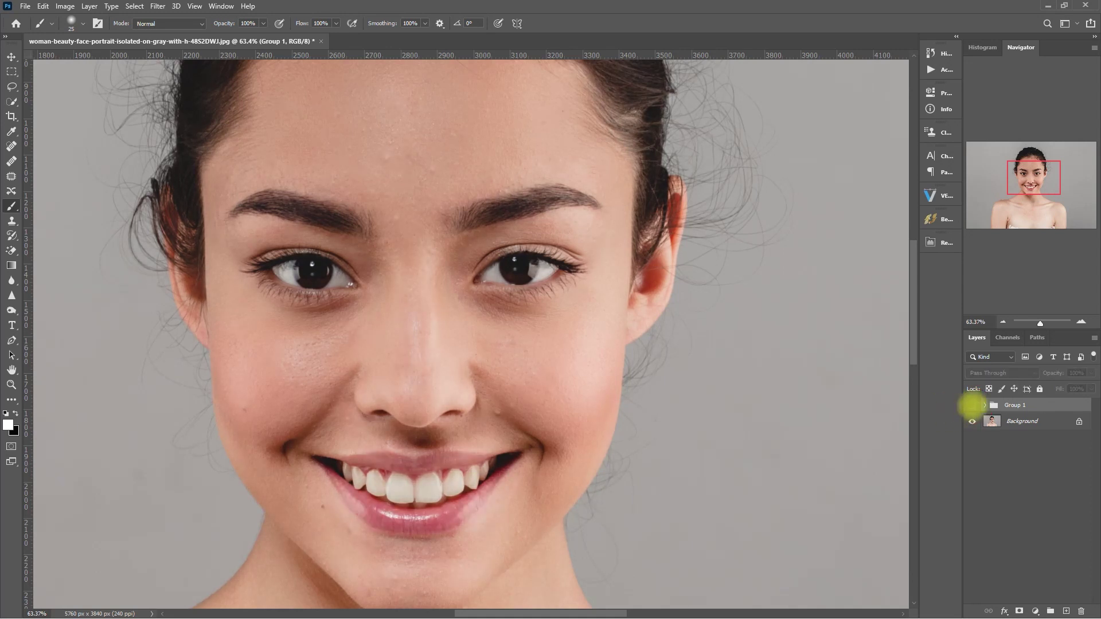
left_click(972, 405)
left_click(972, 405)
left_click(972, 405)
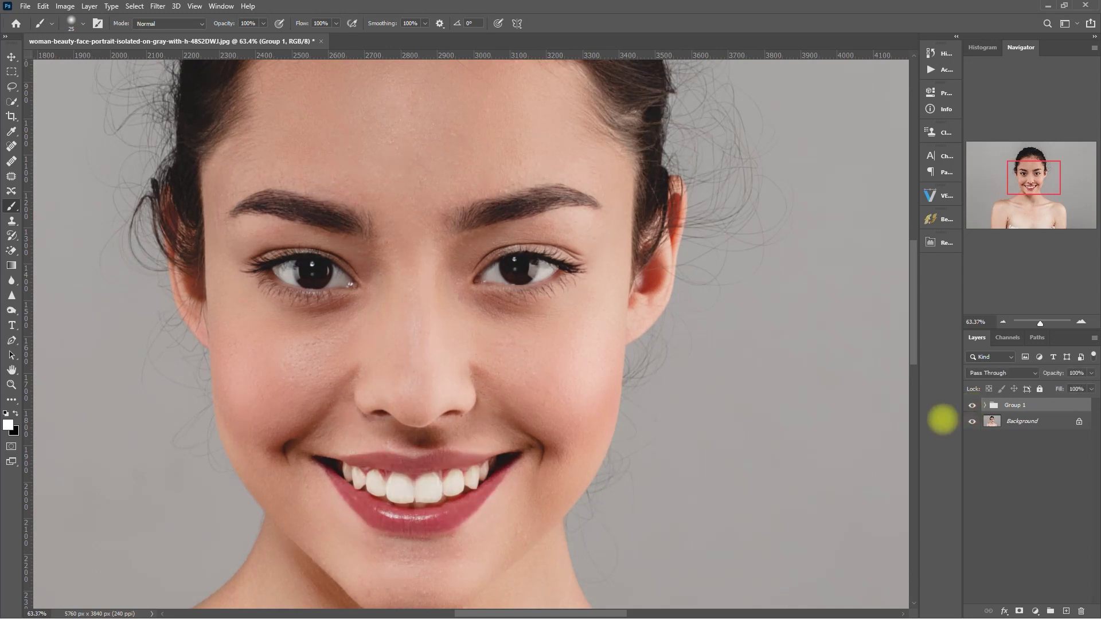
Fit the whole photo in view and compare it with the retouching group hidden and shown
key("ctrl+0")
left_click(972, 405)
left_click(972, 404)
left_click(973, 405)
left_click(972, 405)
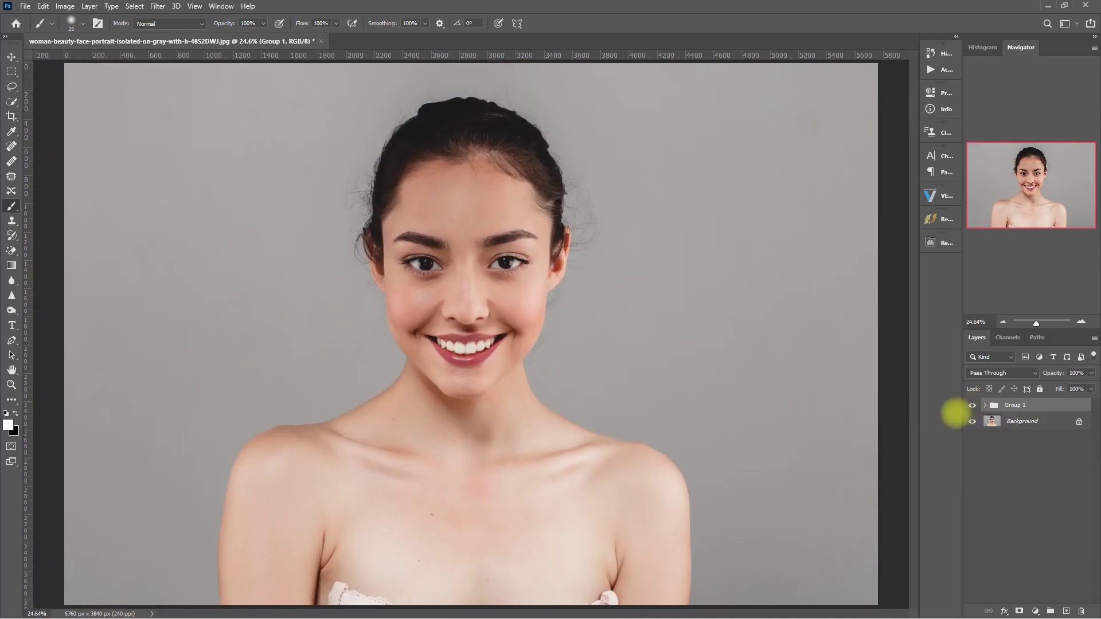